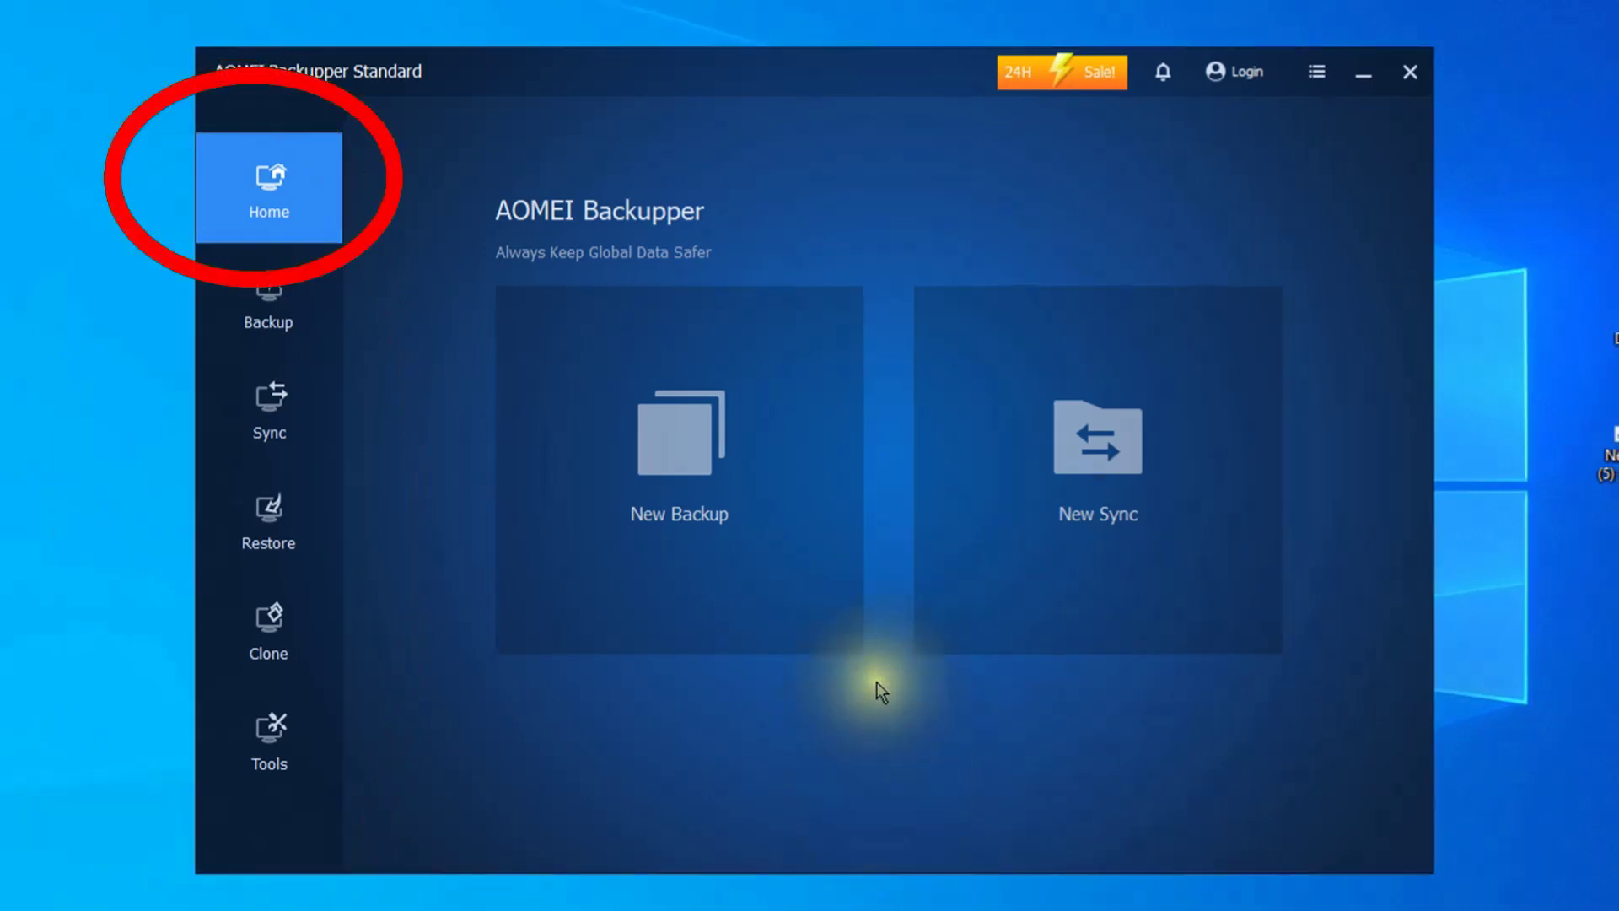
Look through the Backup and Tools sections, ending back in Backup.
left_click(261, 170)
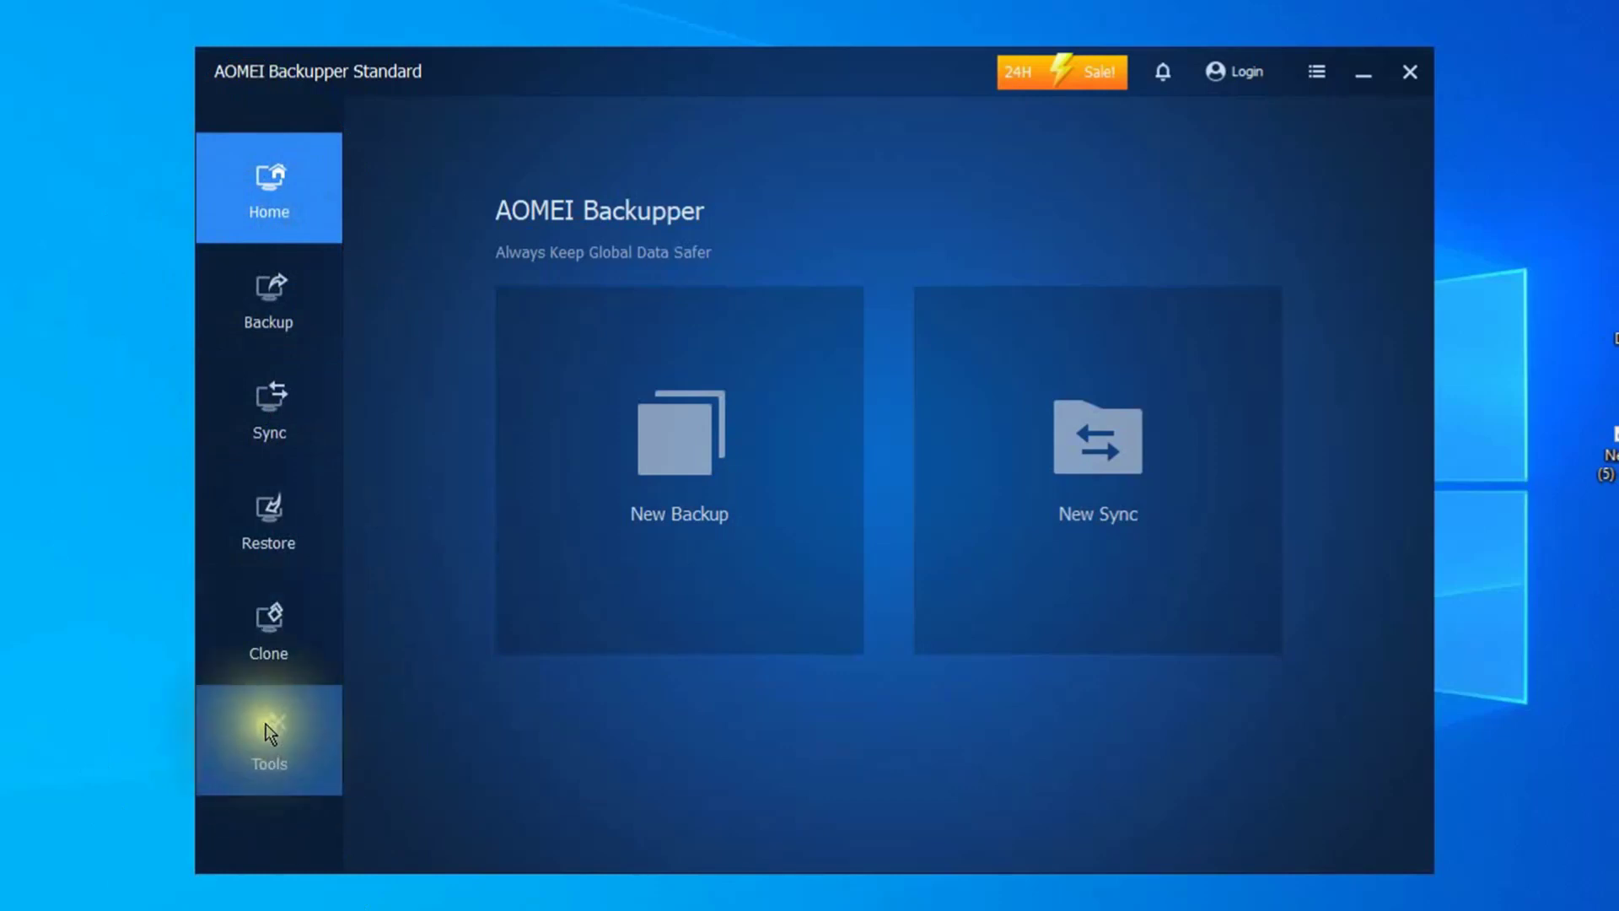
left_click(247, 312)
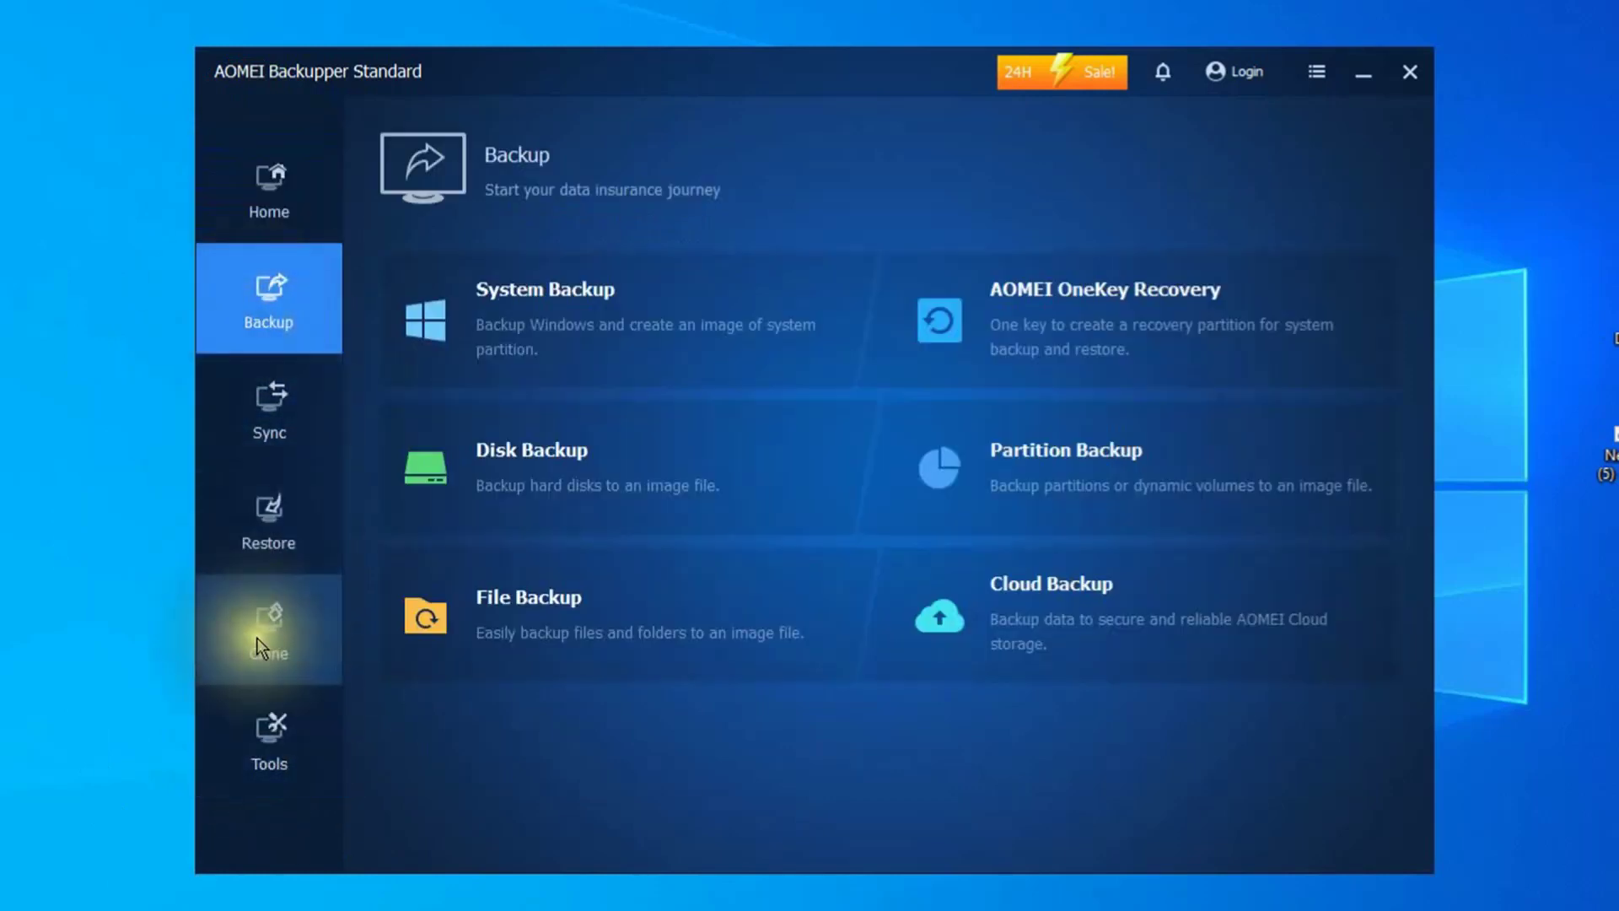
left_click(270, 750)
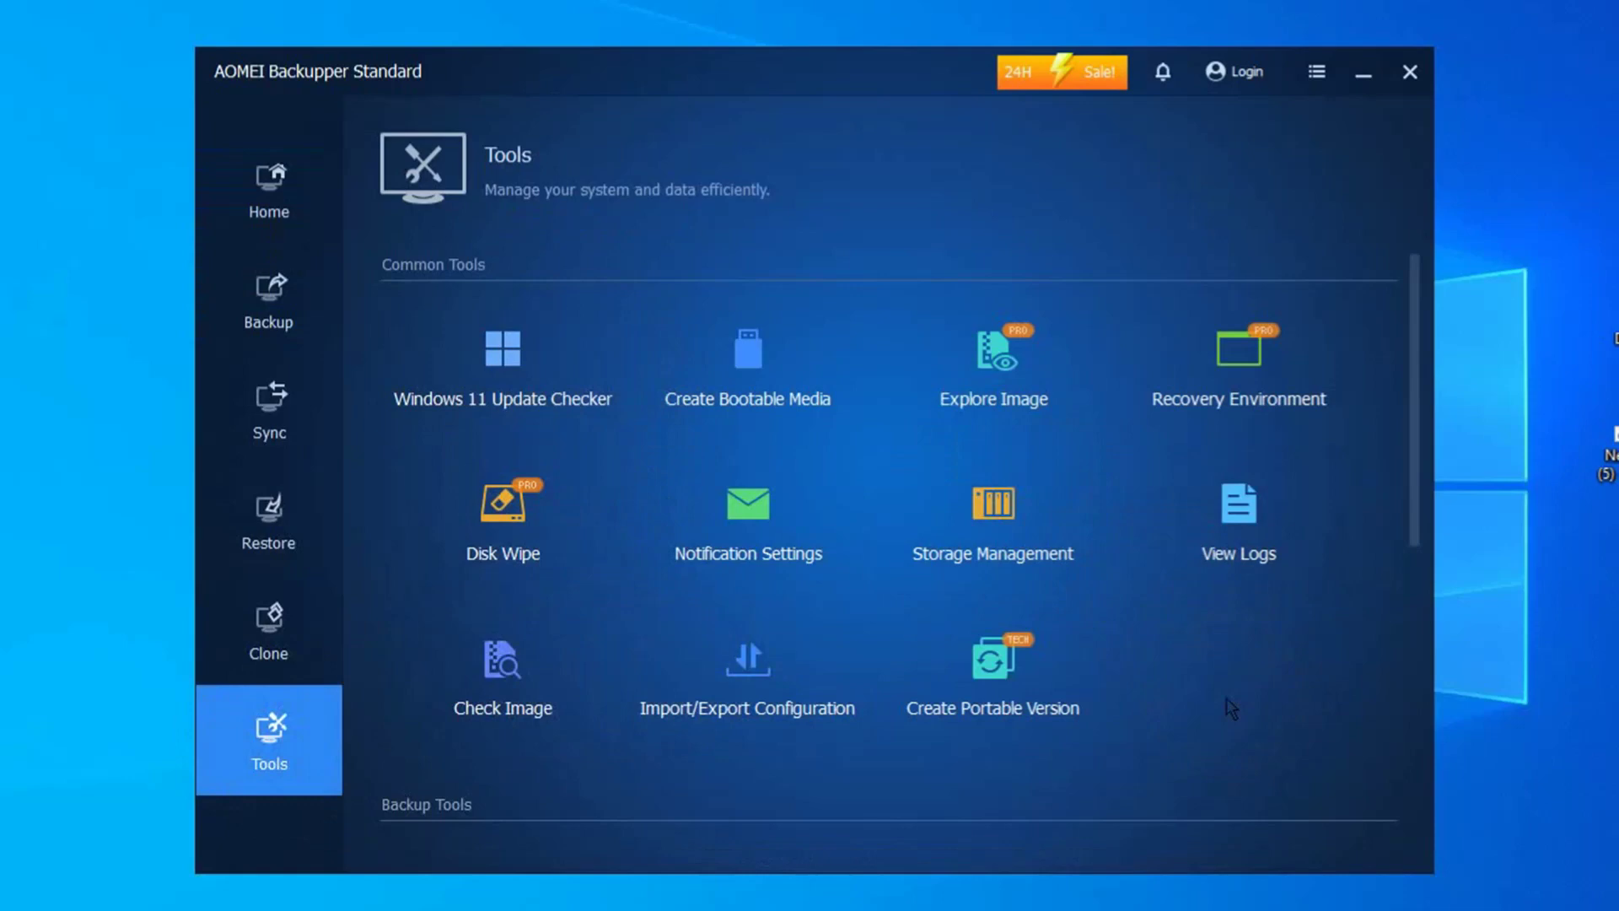
left_click(260, 309)
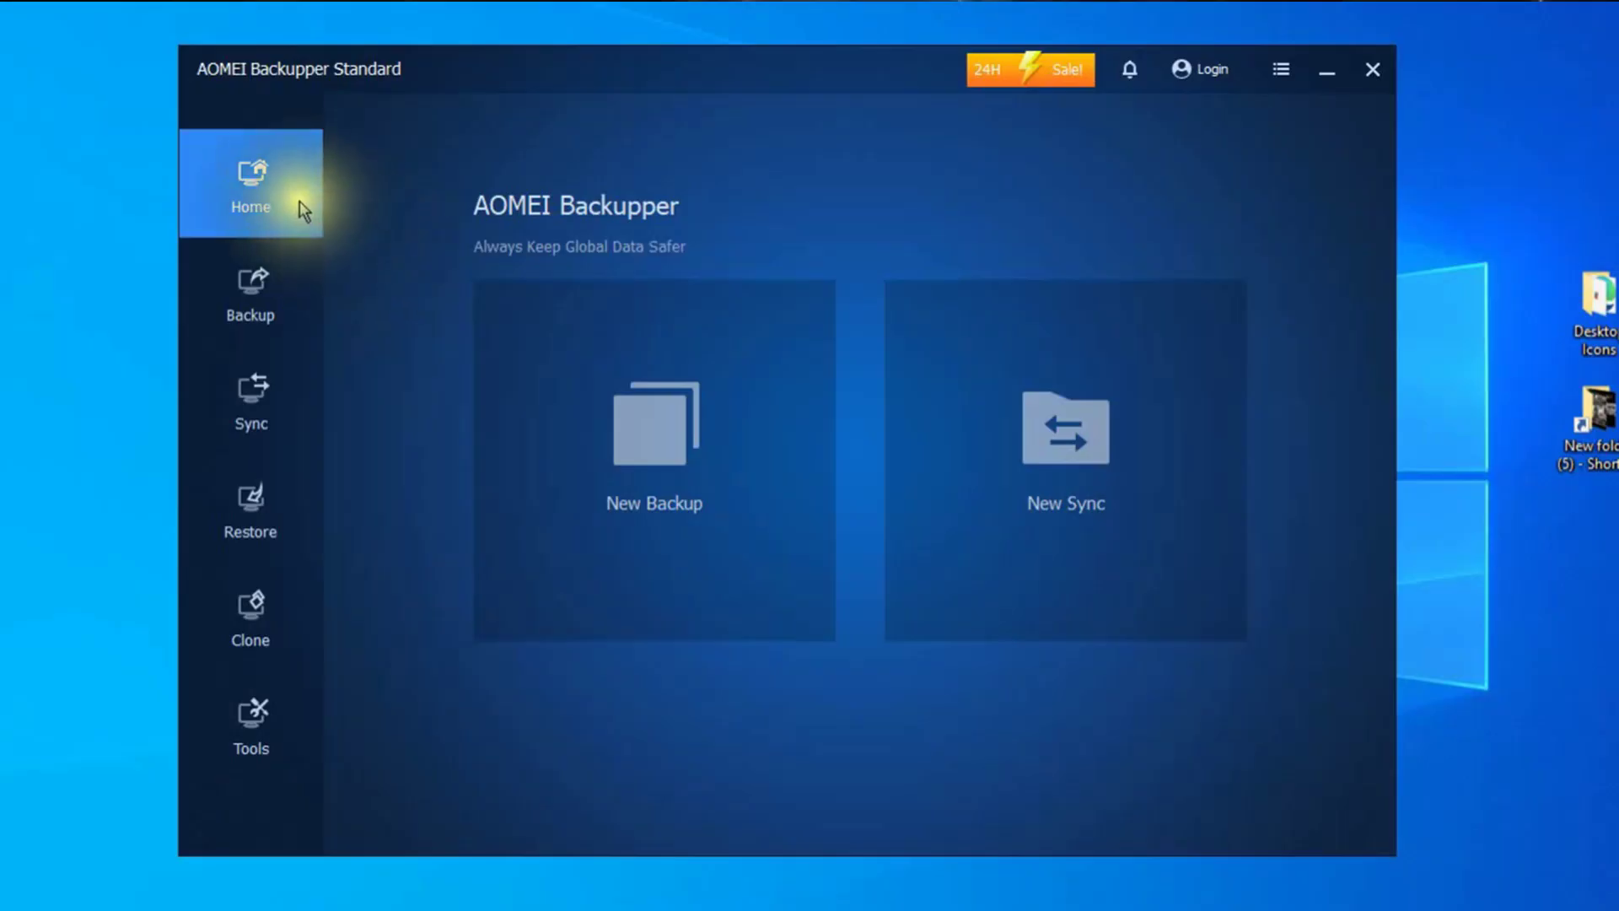
Start a File Backup and pick the .NightGafe folder in Documents to add.
left_click(255, 278)
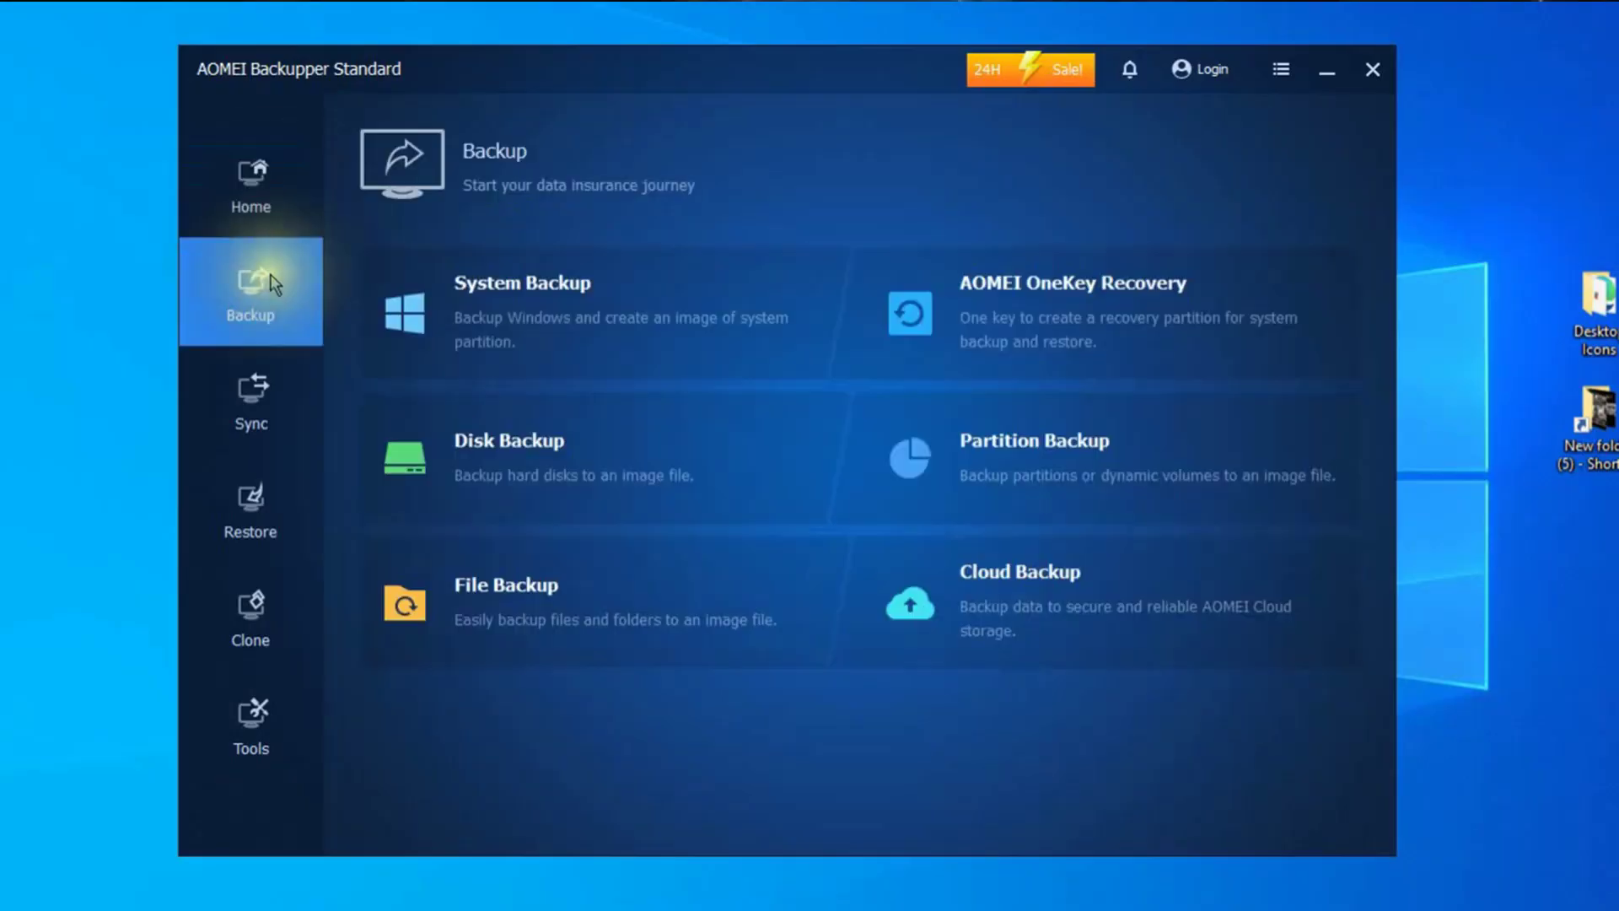
left_click(495, 581)
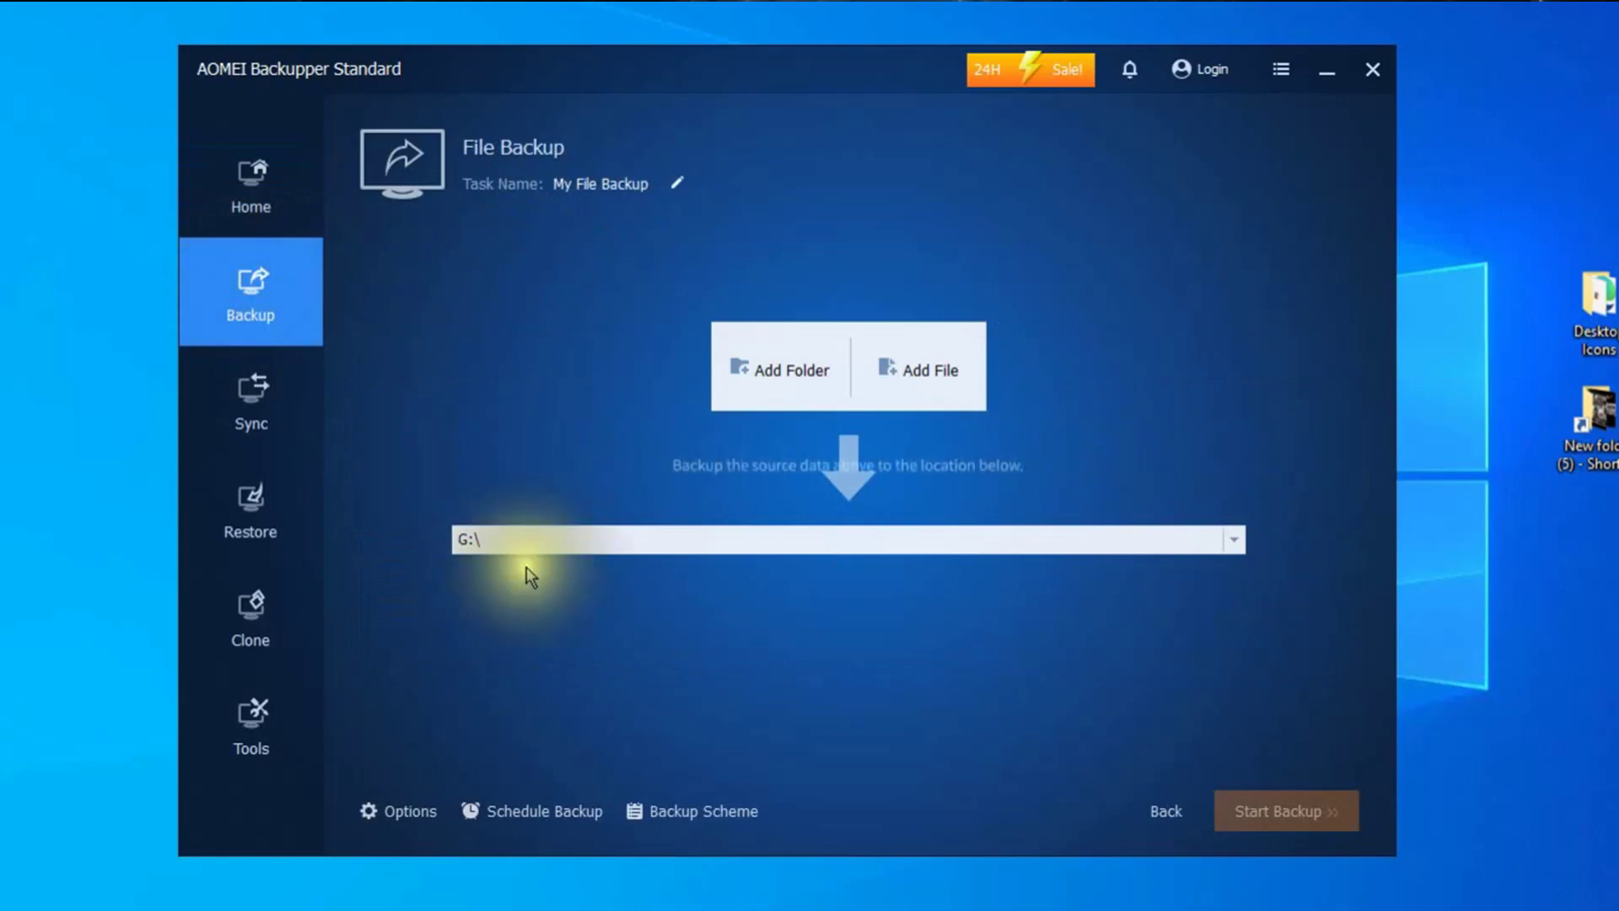
left_click(773, 371)
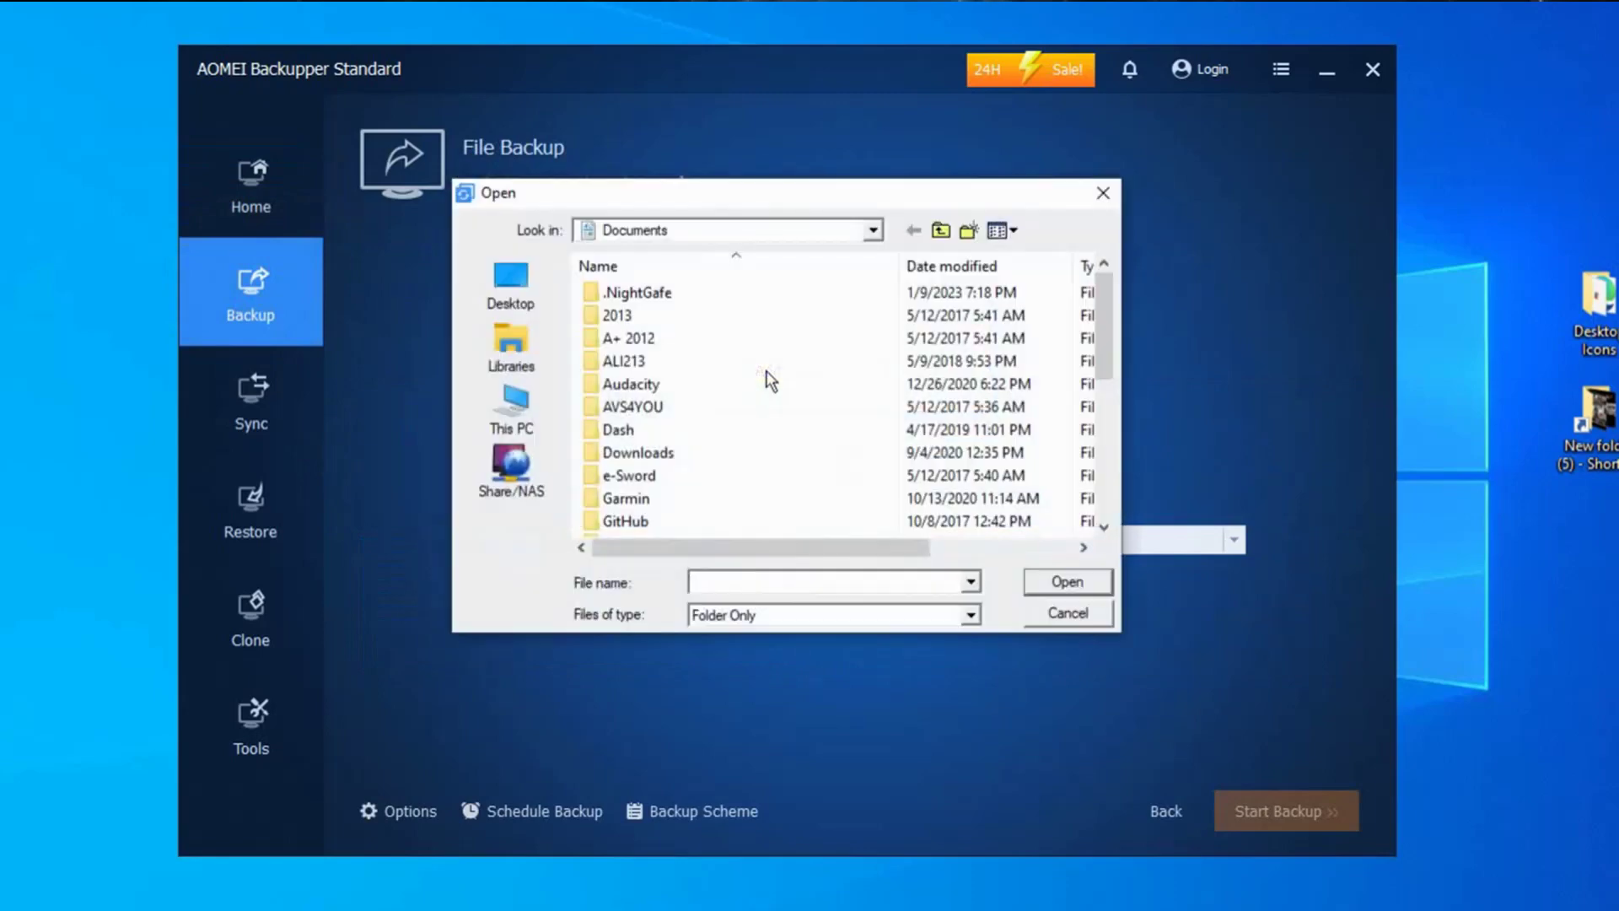
left_click(643, 294)
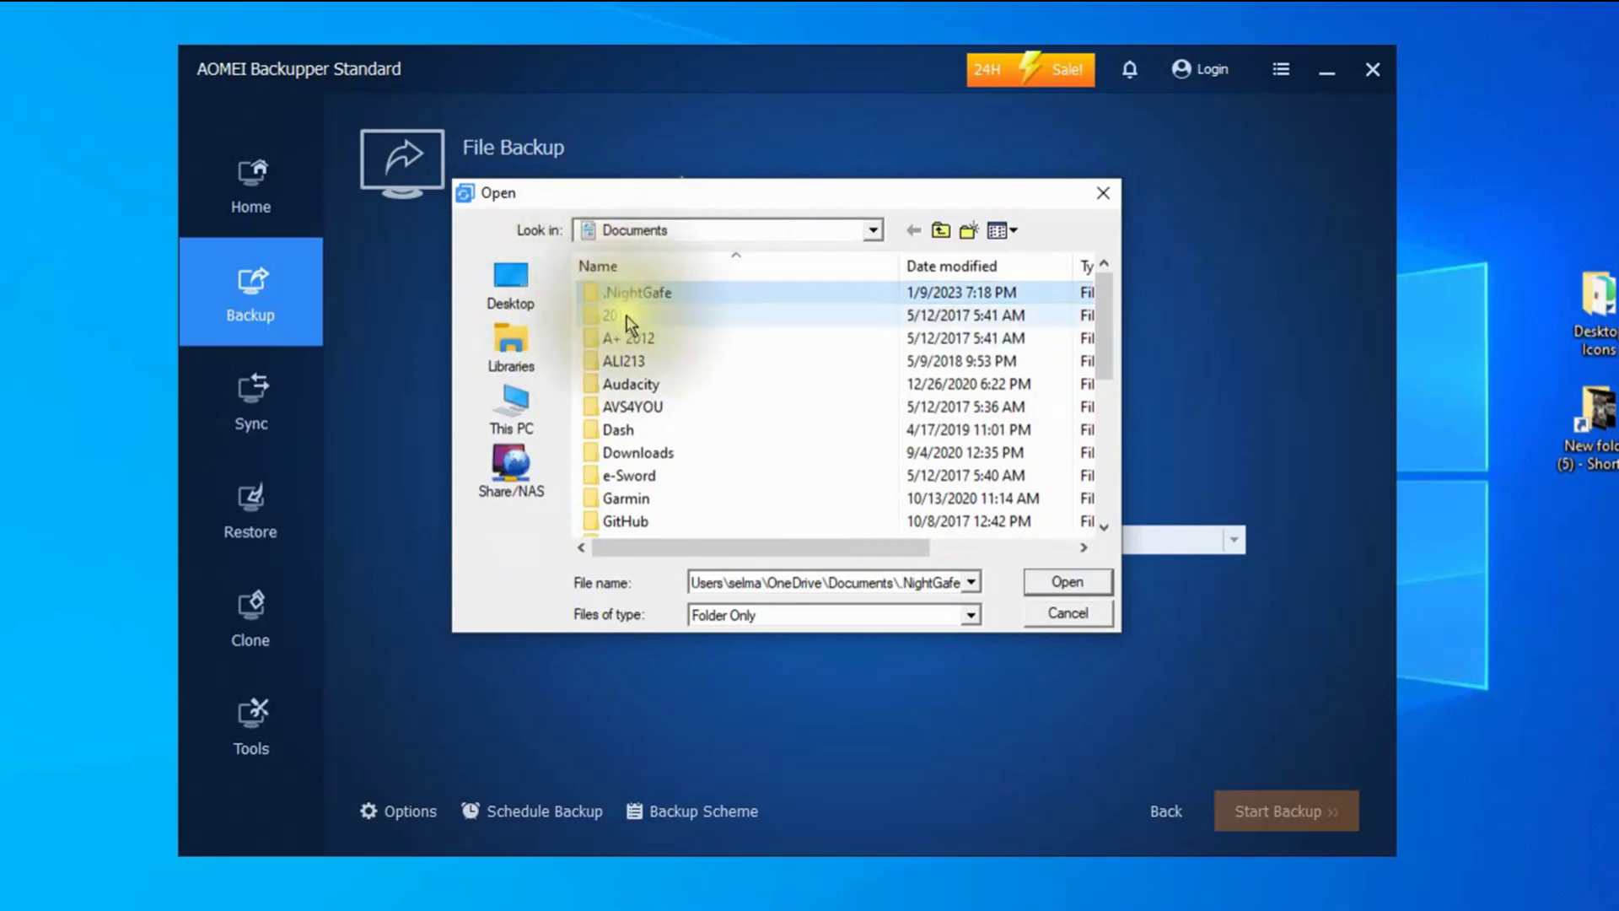
left_click(652, 294)
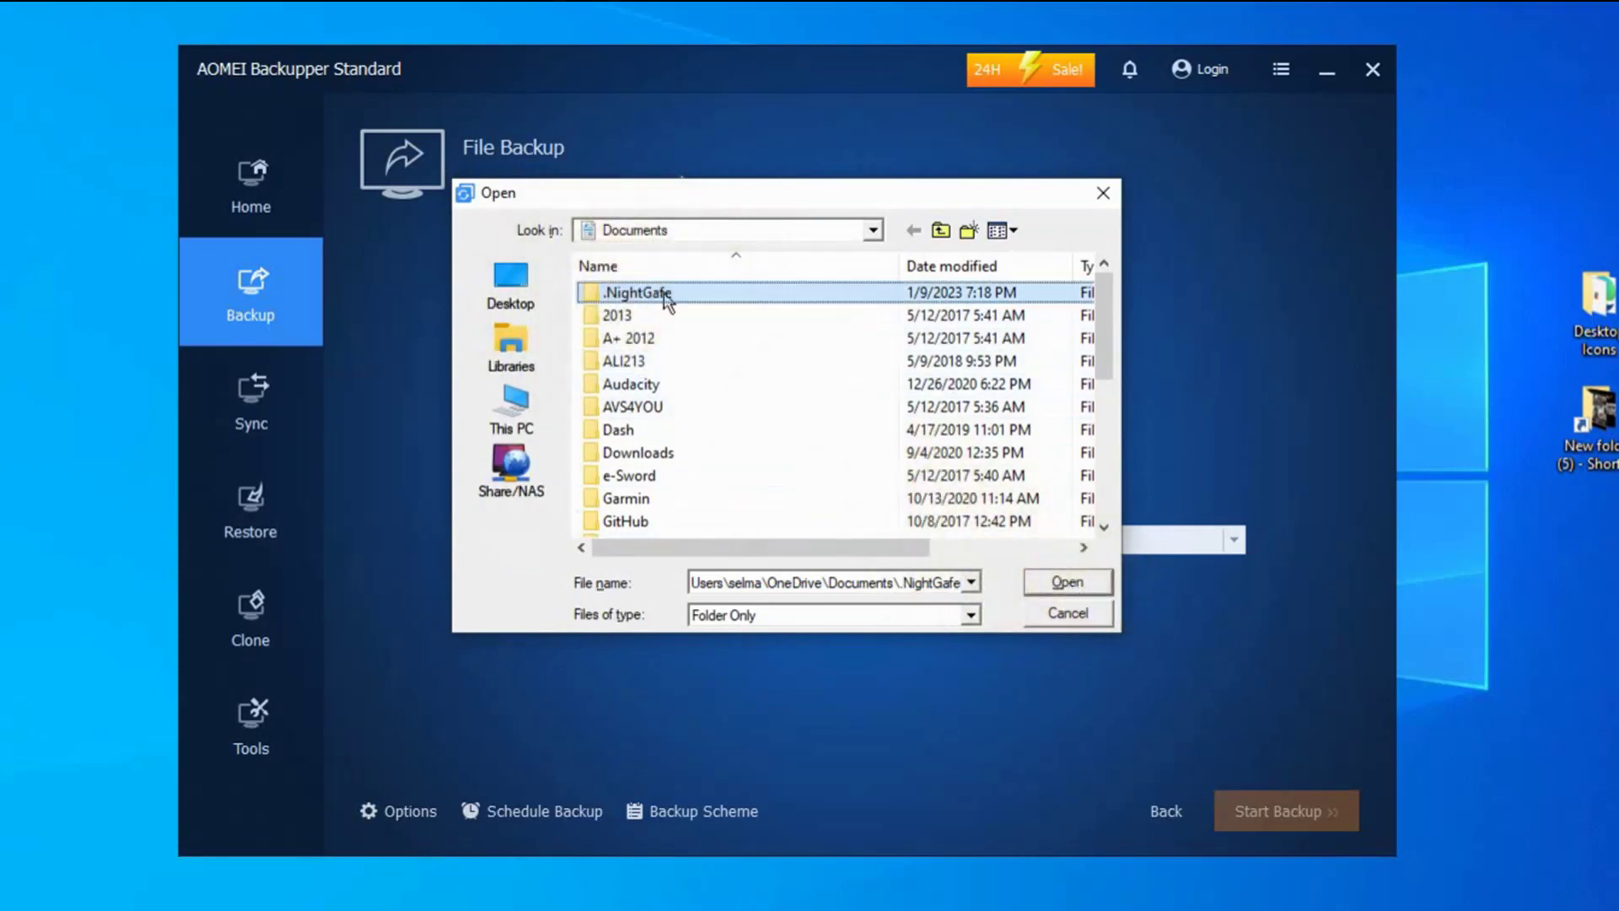
Confirm .NightGafe as the backup source and bring up the destination choices.
left_click(1067, 583)
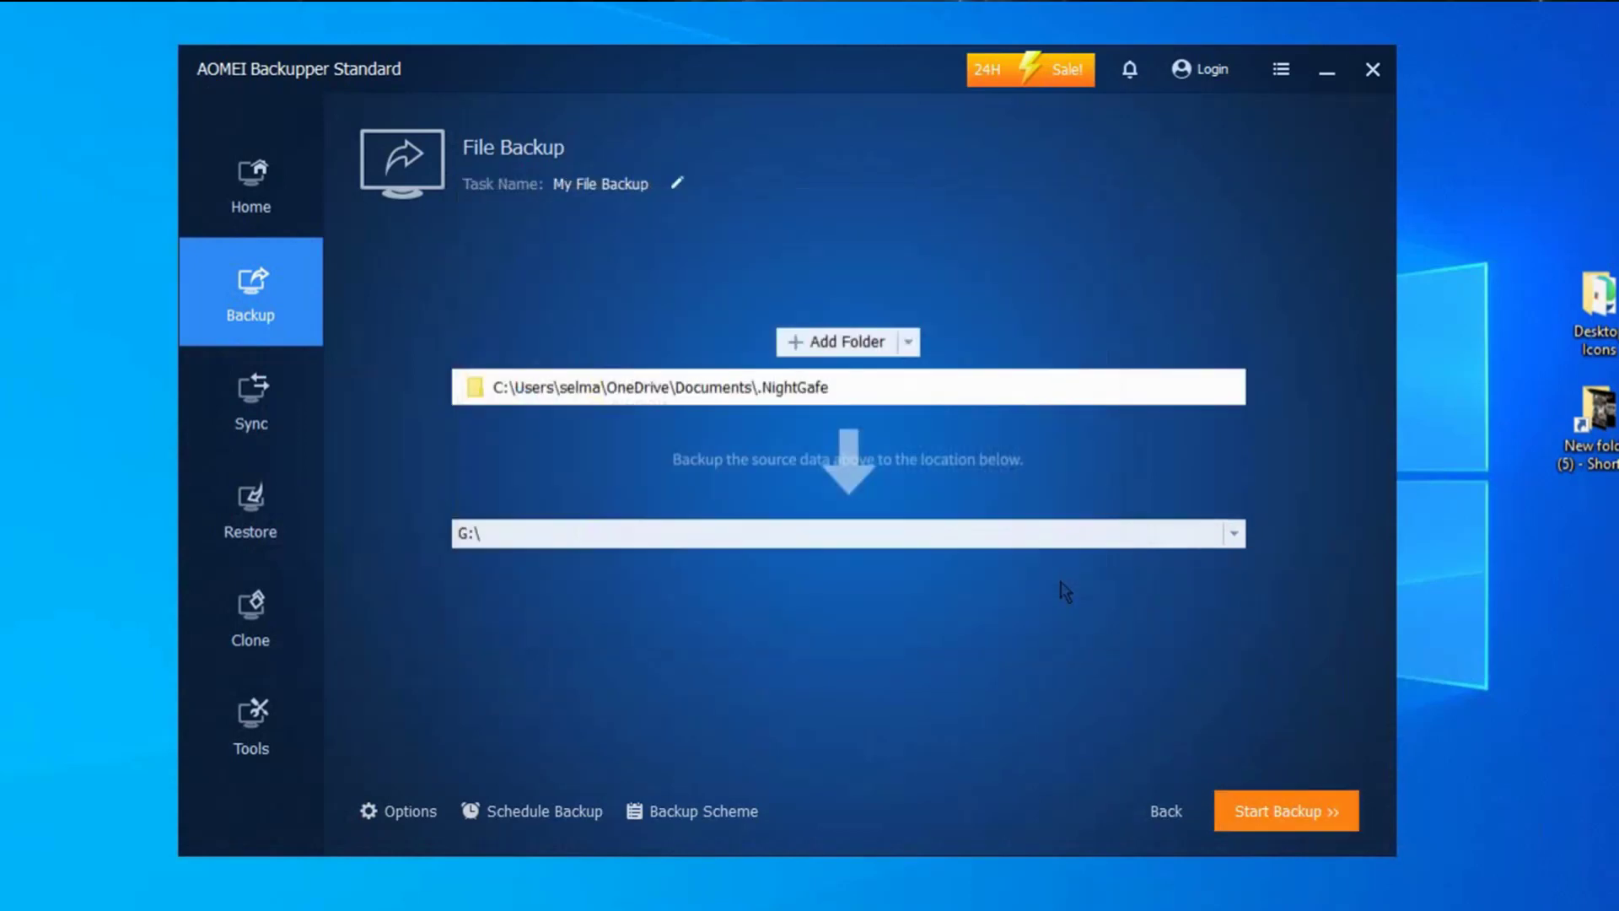
left_click(758, 538)
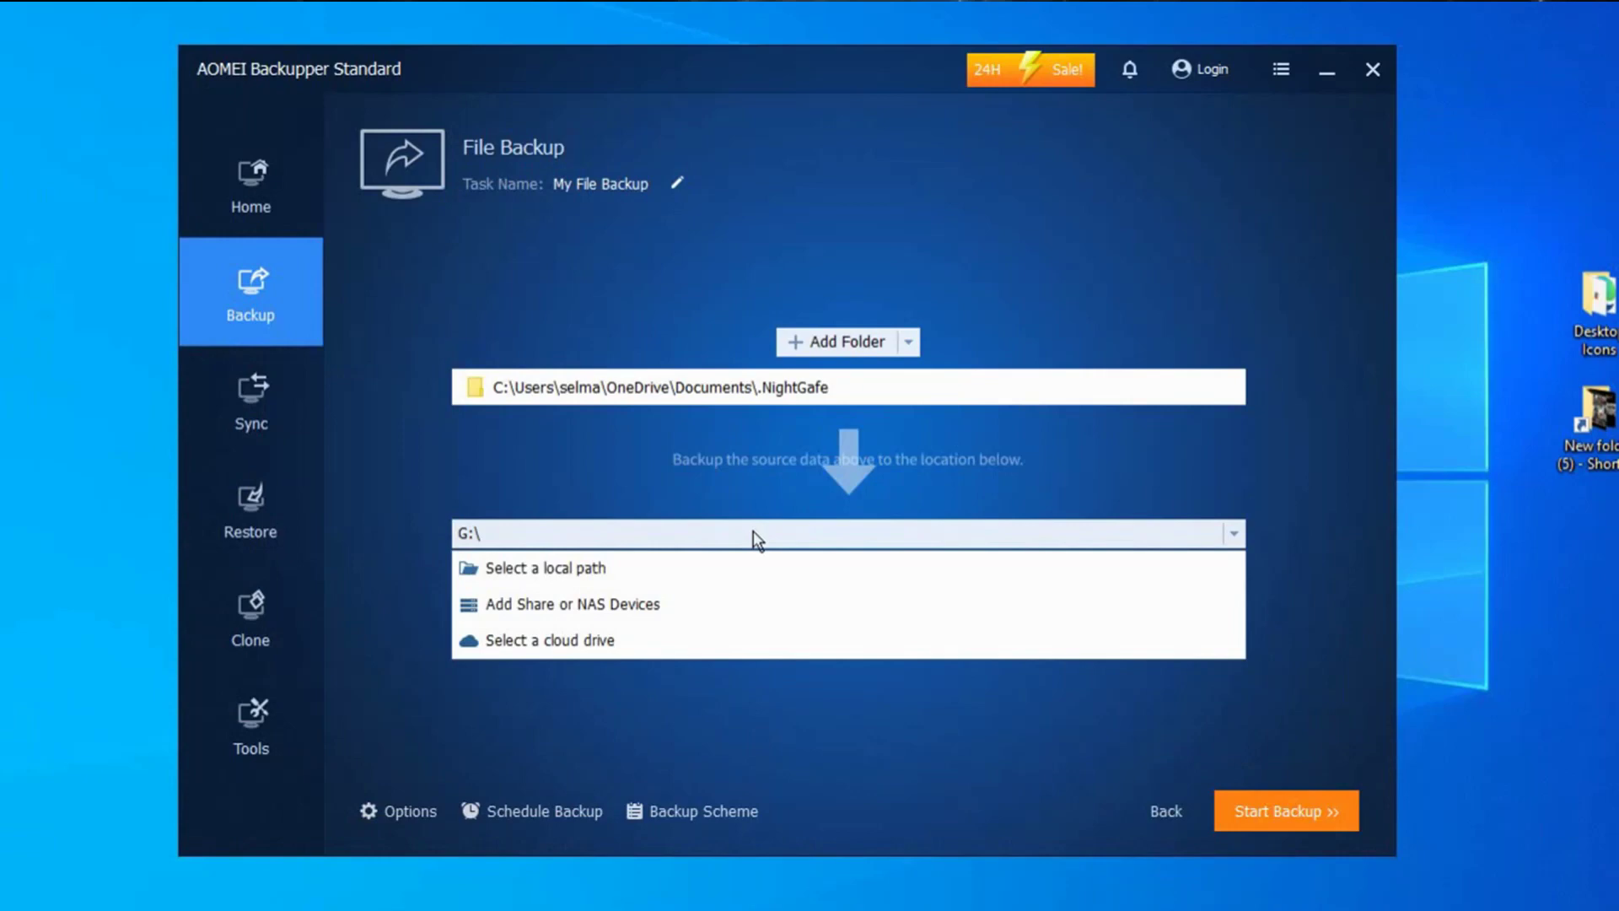
left_click(740, 460)
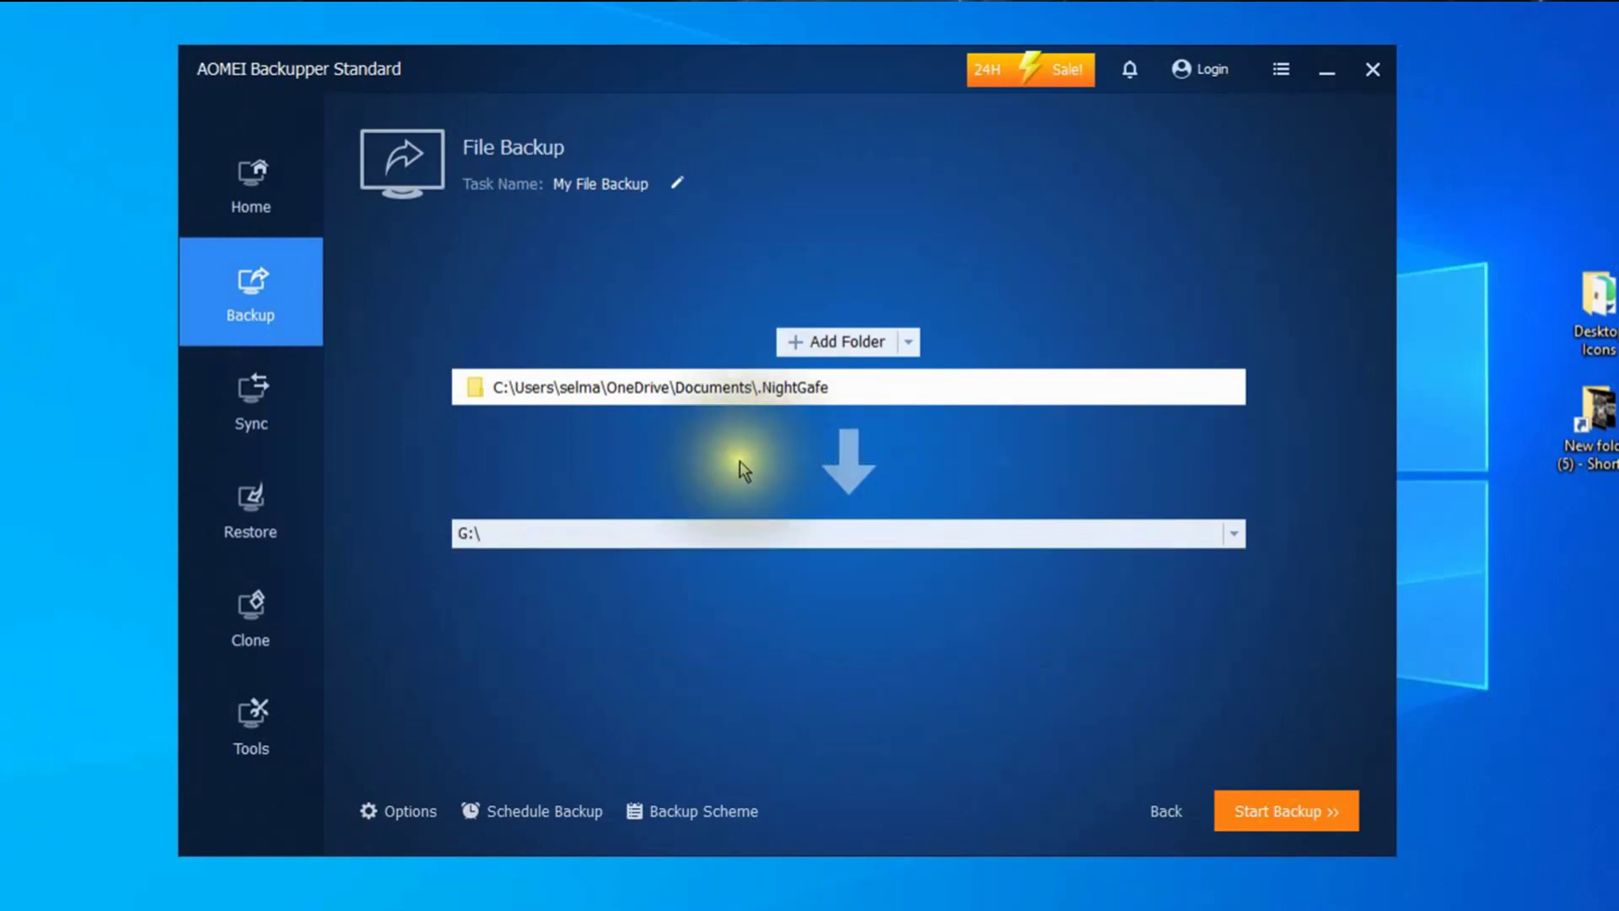
left_click(524, 536)
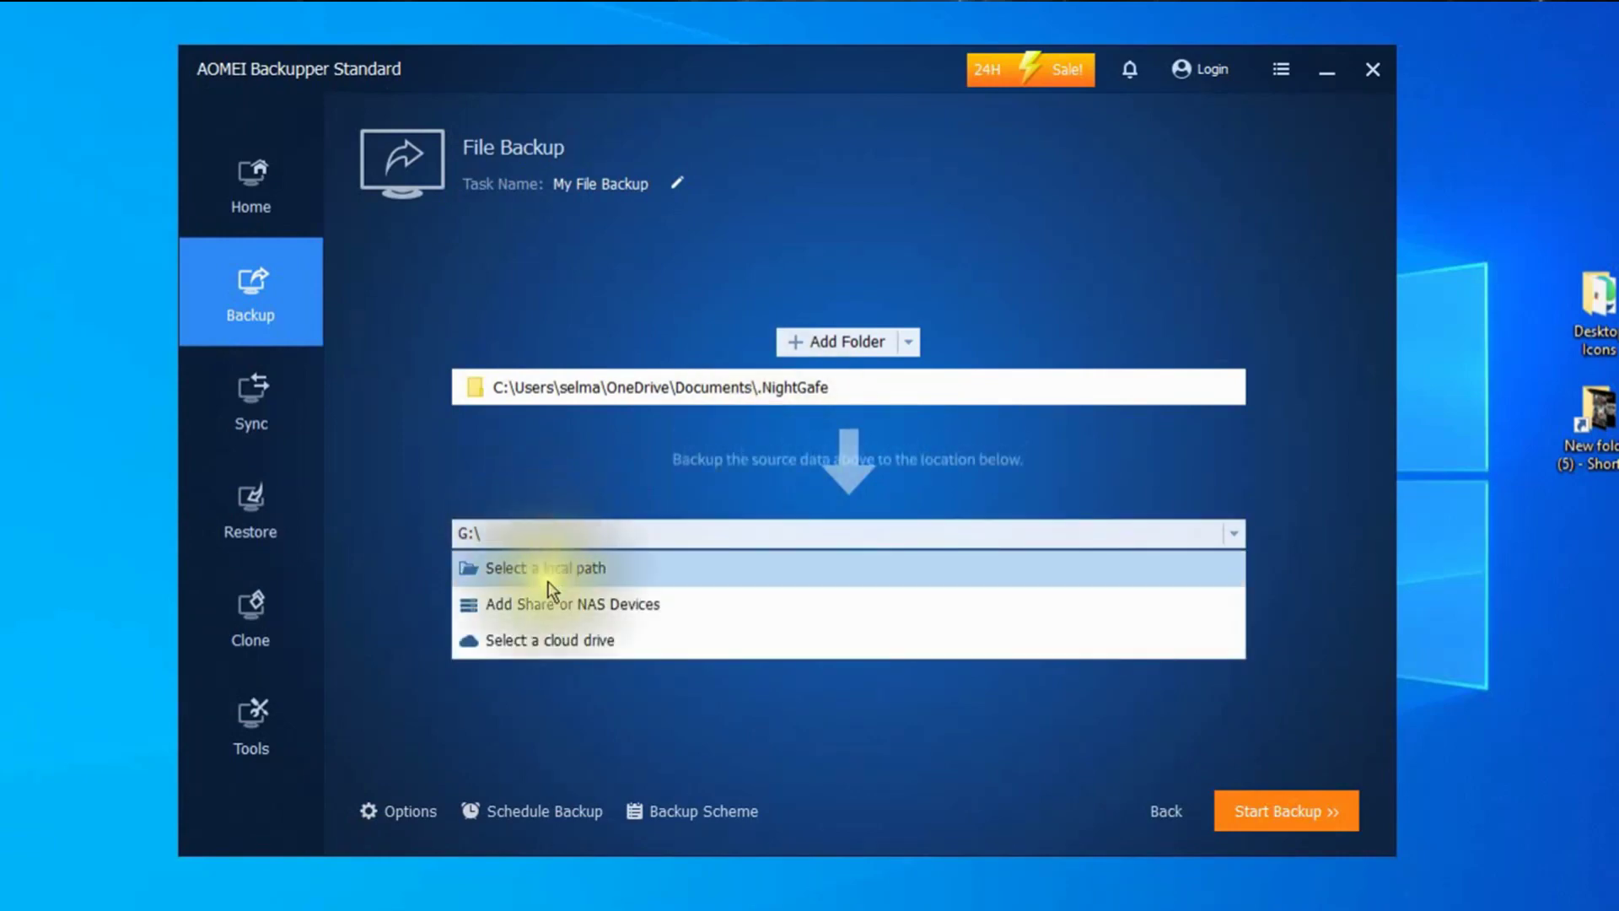
Add a network share destination with path \\192.168.0.195\PROJECTS.
left_click(551, 605)
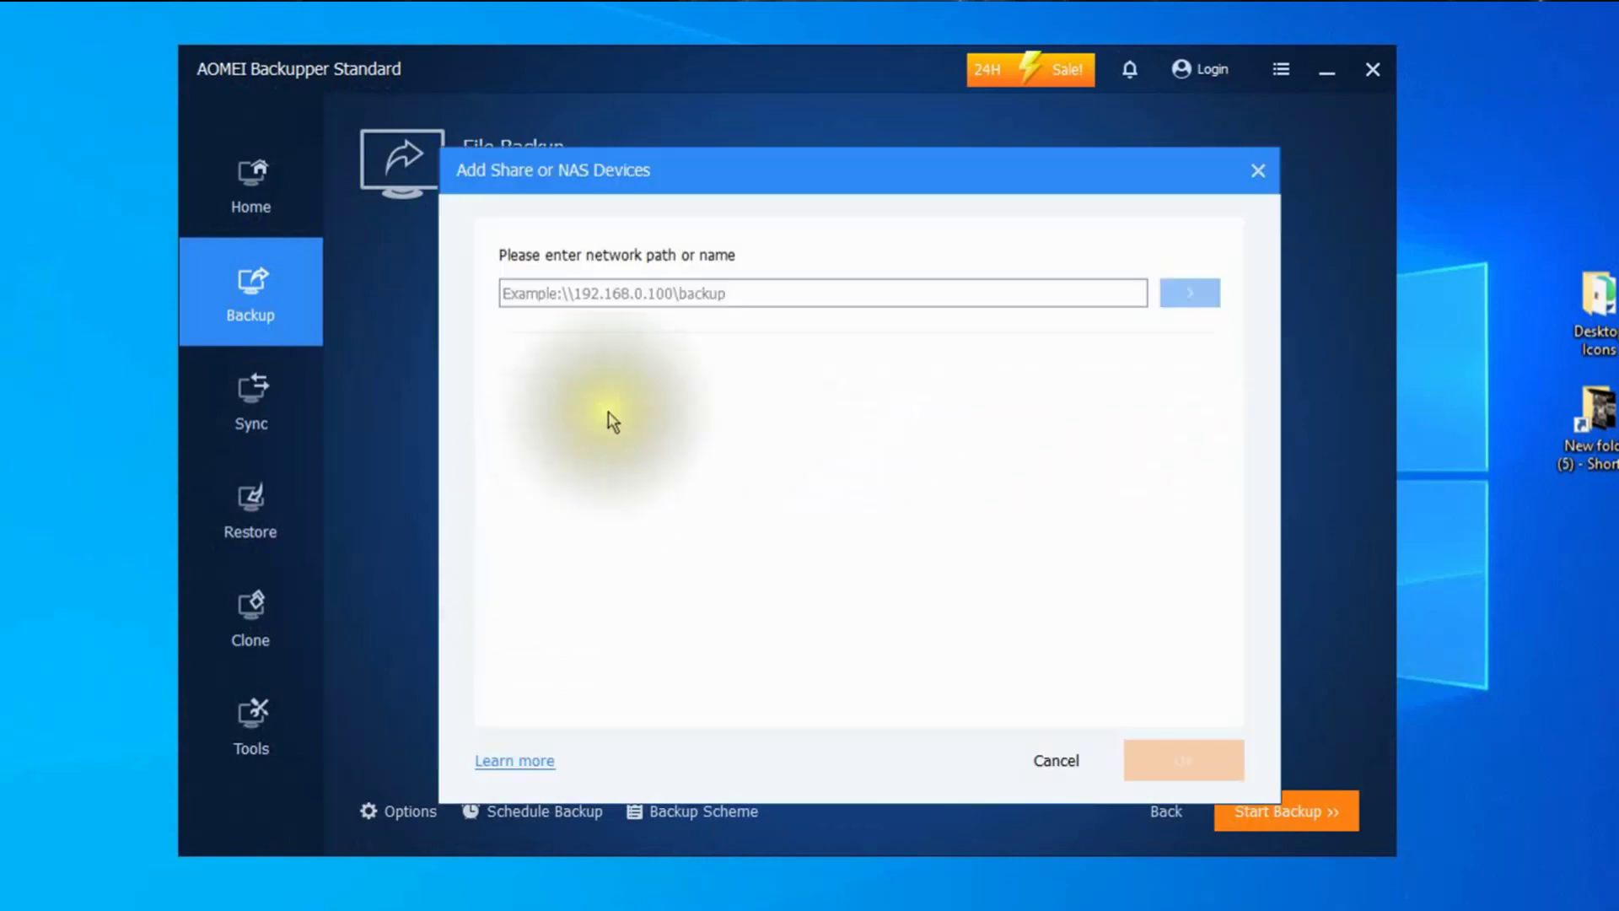
left_click(593, 288)
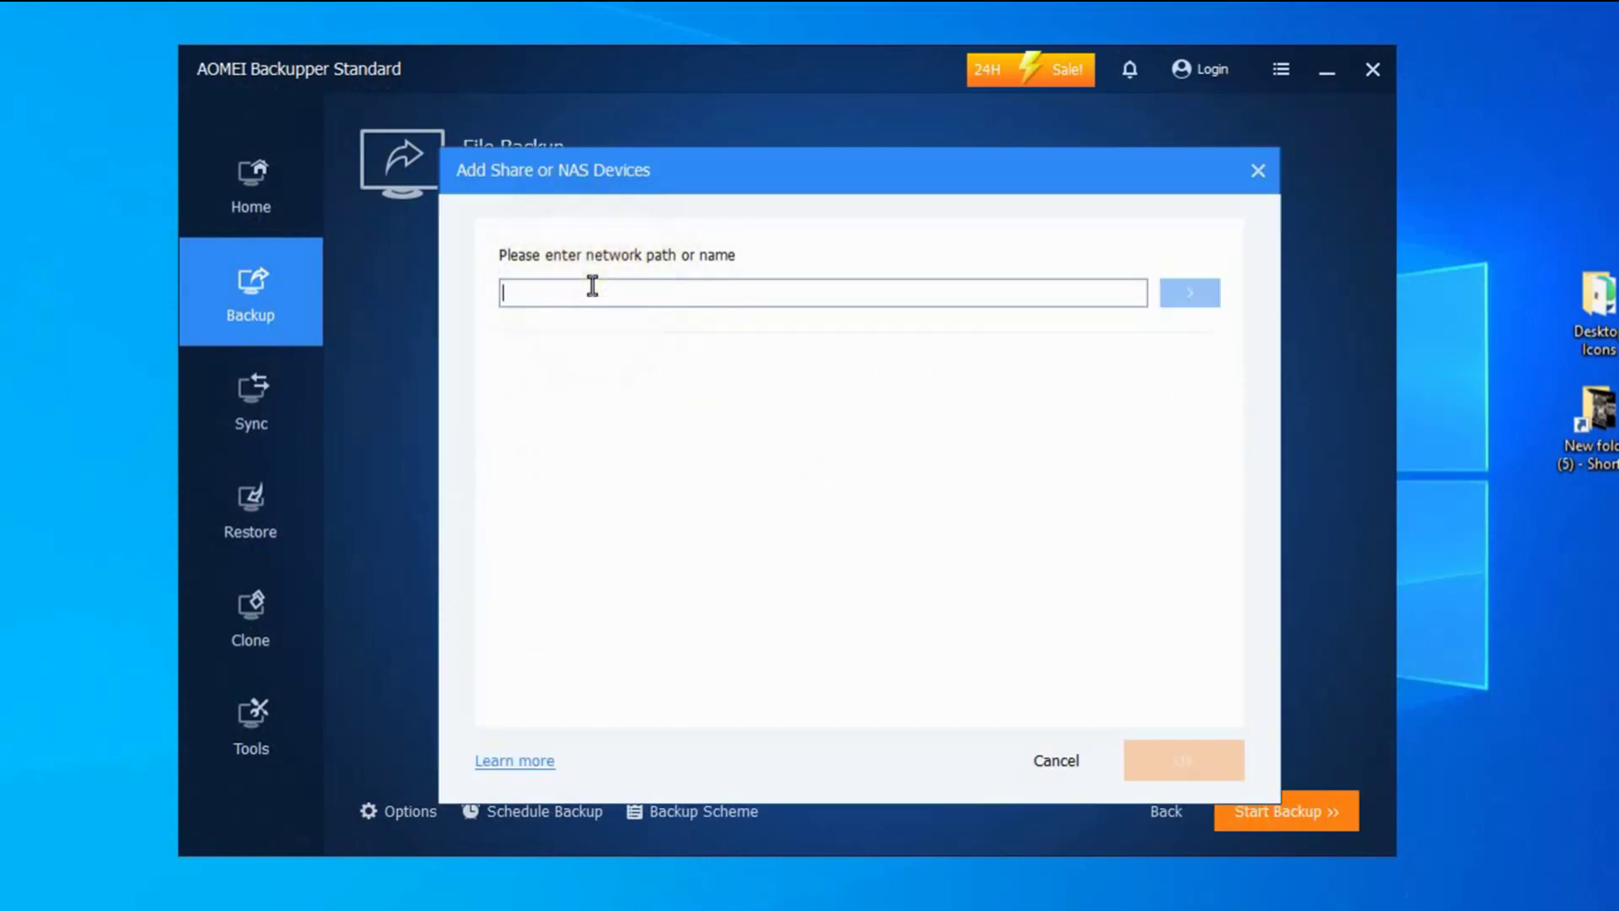
type("\\\\192.168.0.195\\PROJECTS")
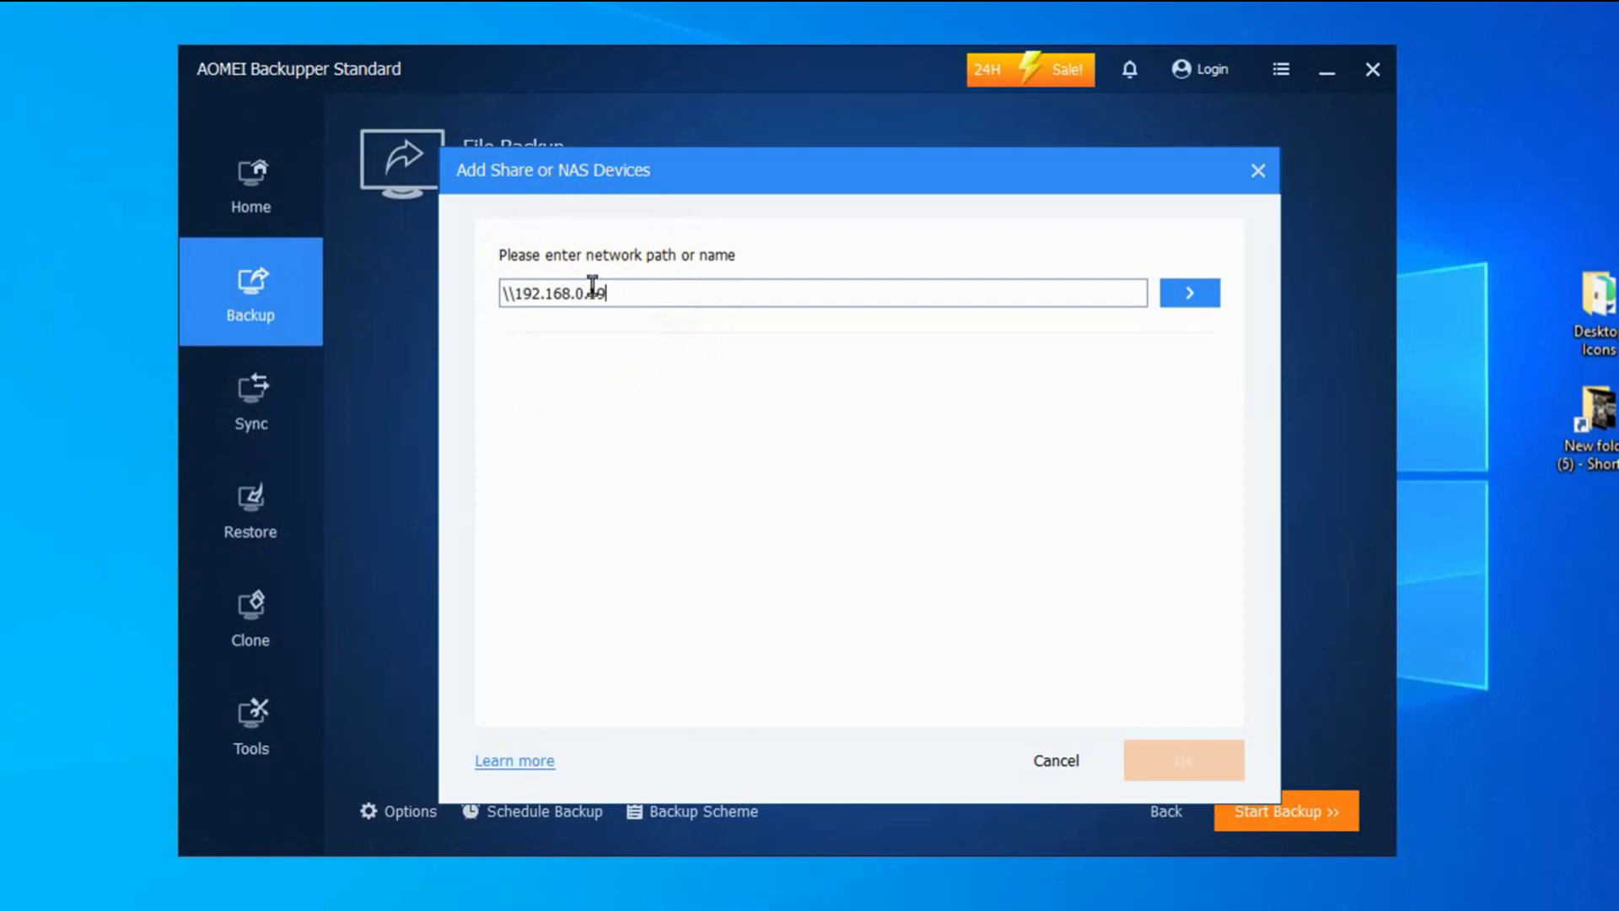
Connect the PROJECTS share and keep default options (Normal compression, Automatic splitting).
left_click(1196, 297)
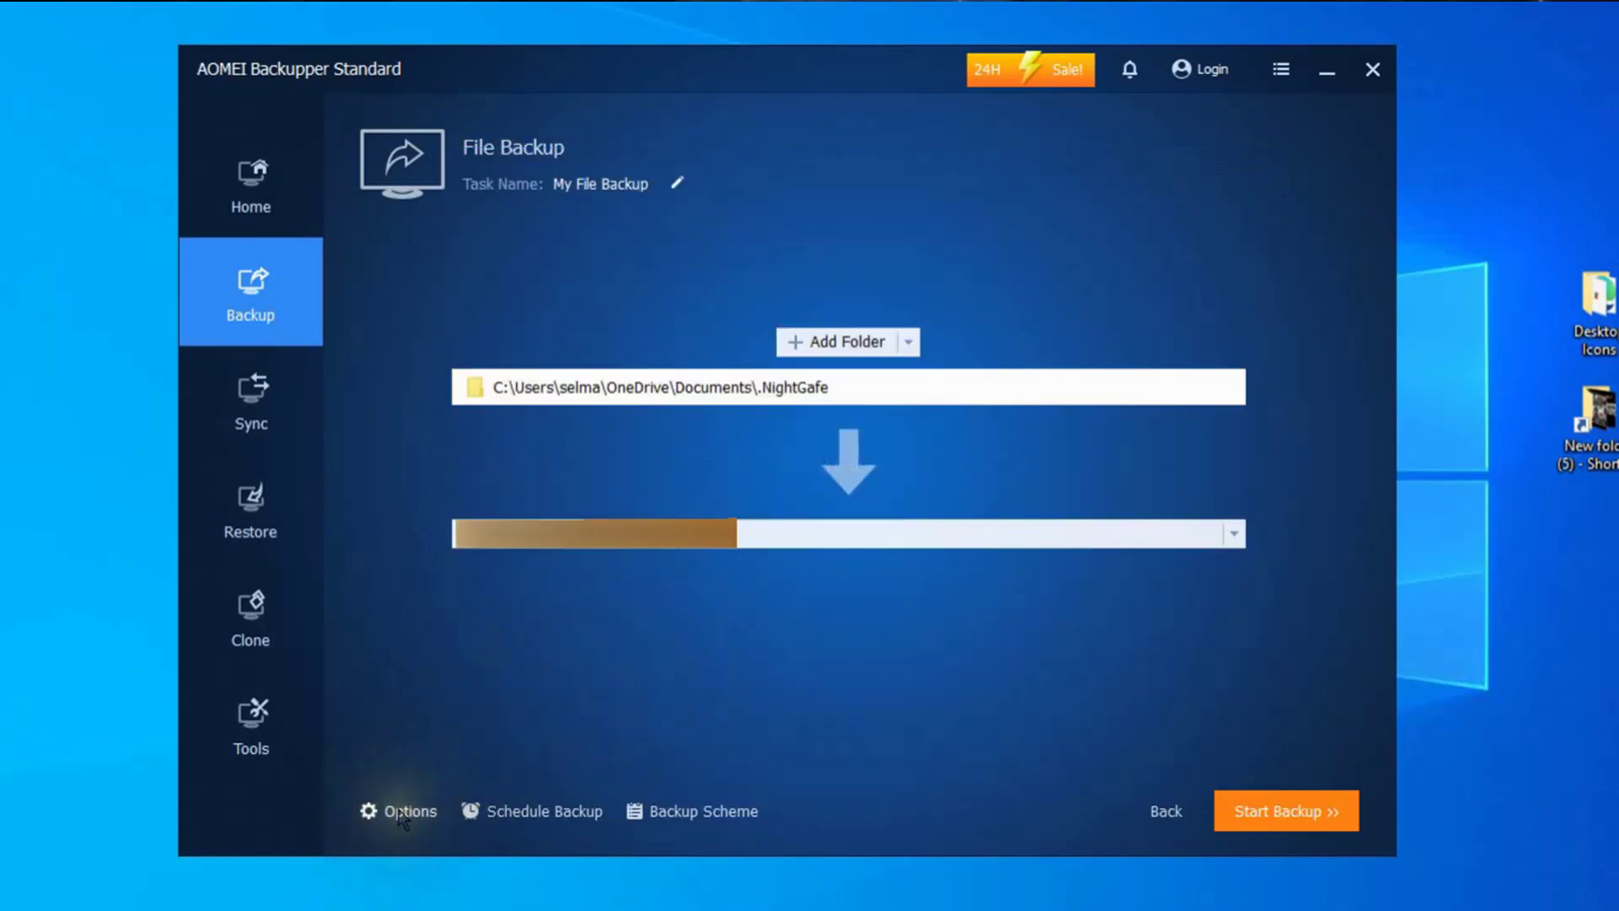
left_click(401, 814)
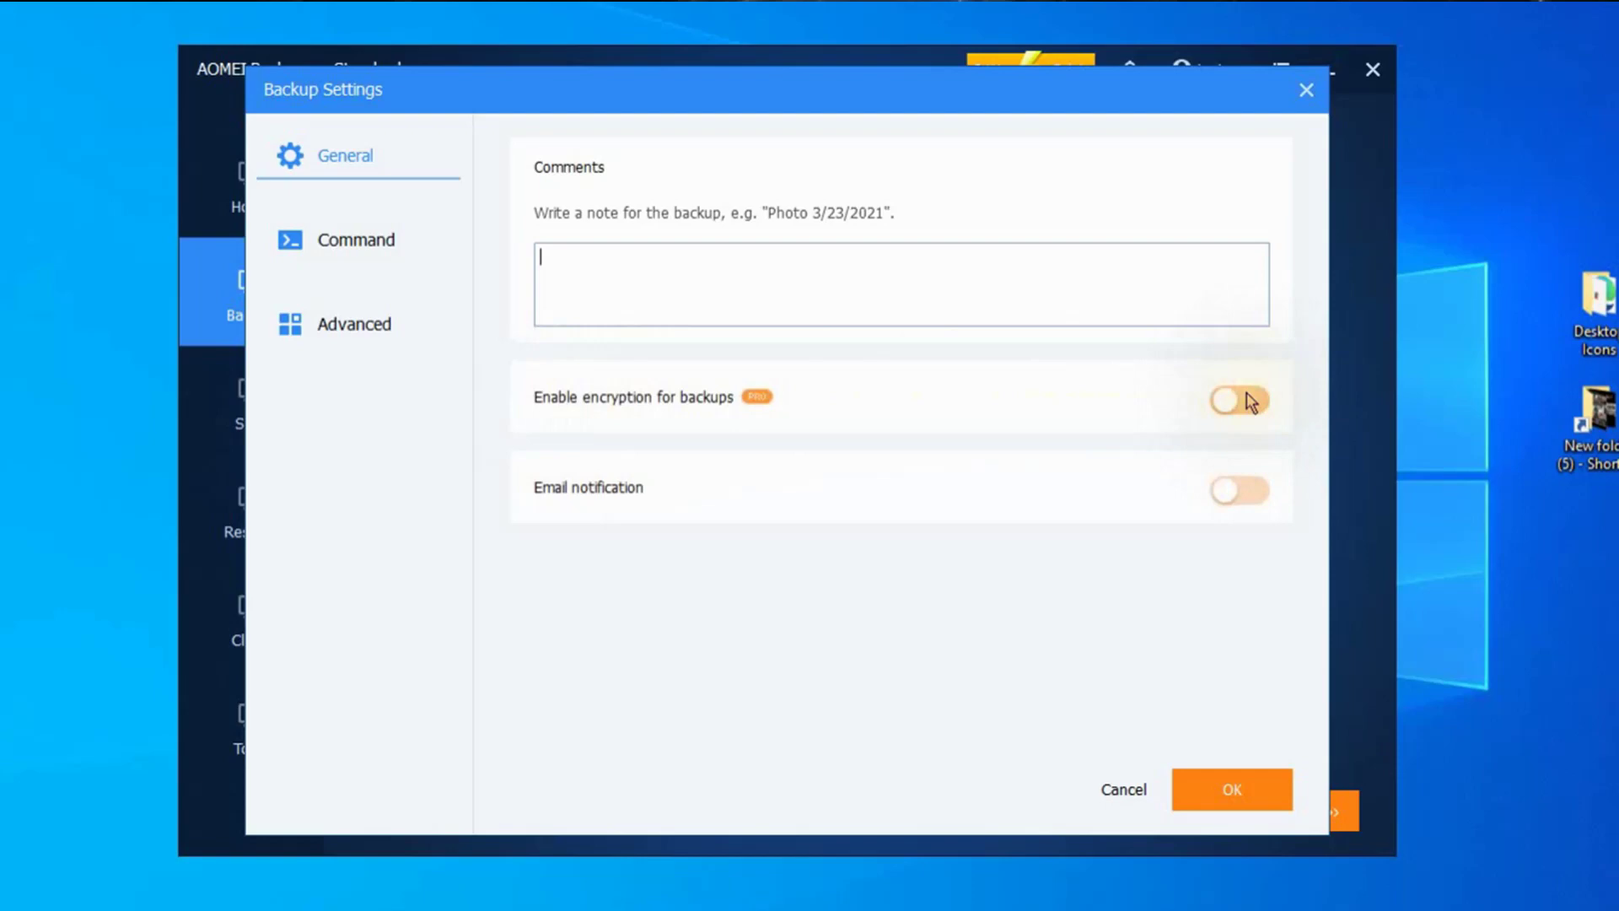
left_click(351, 246)
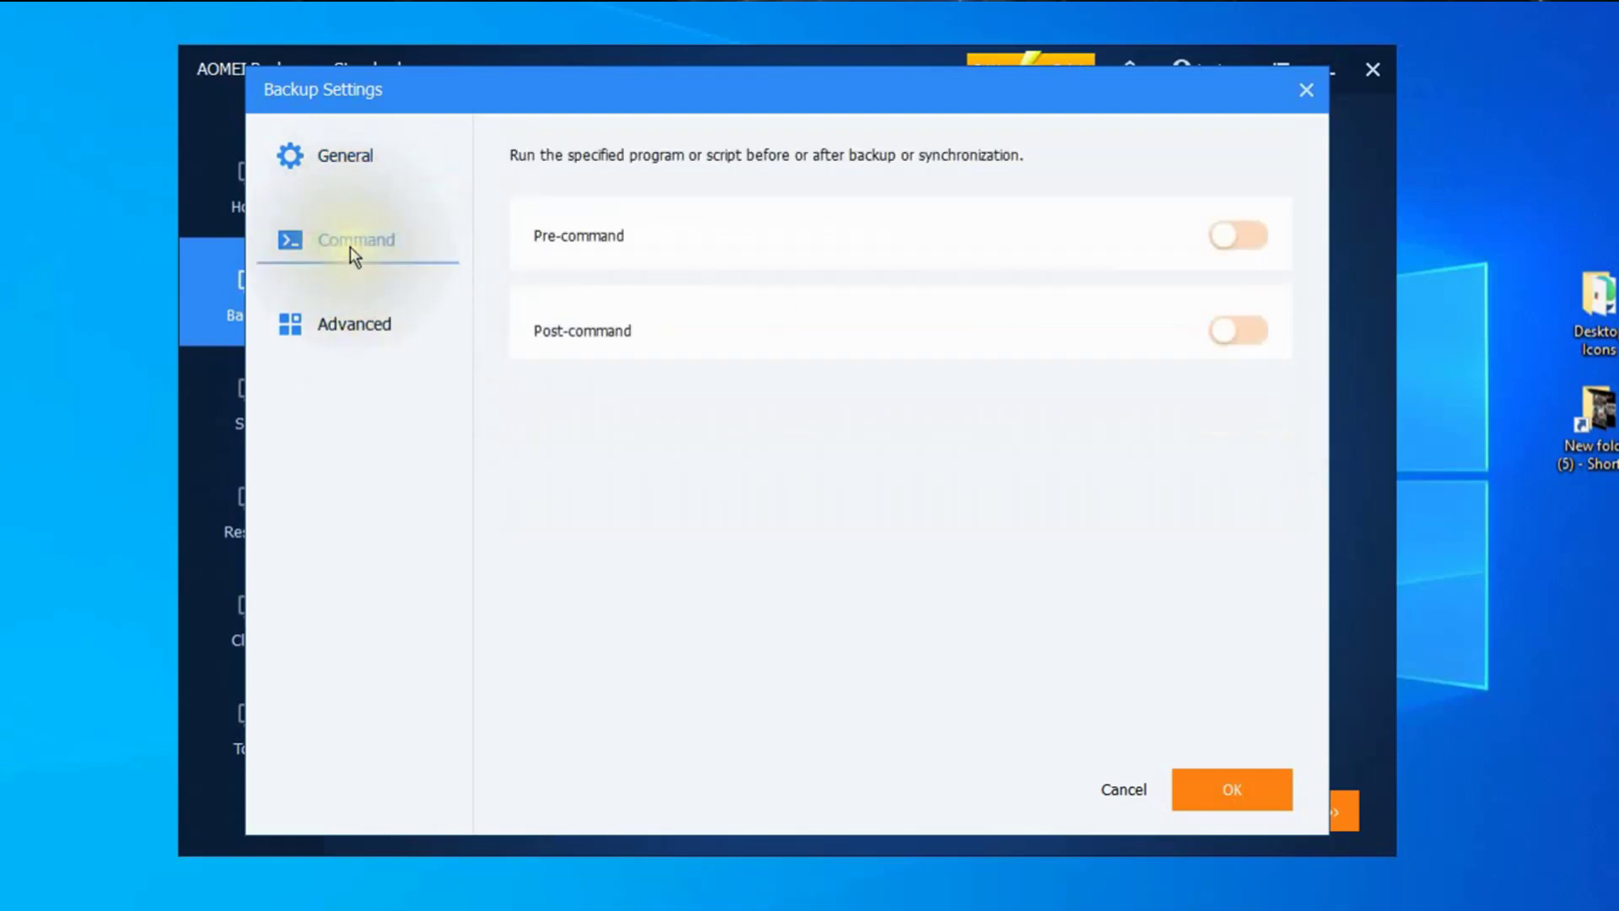
left_click(359, 329)
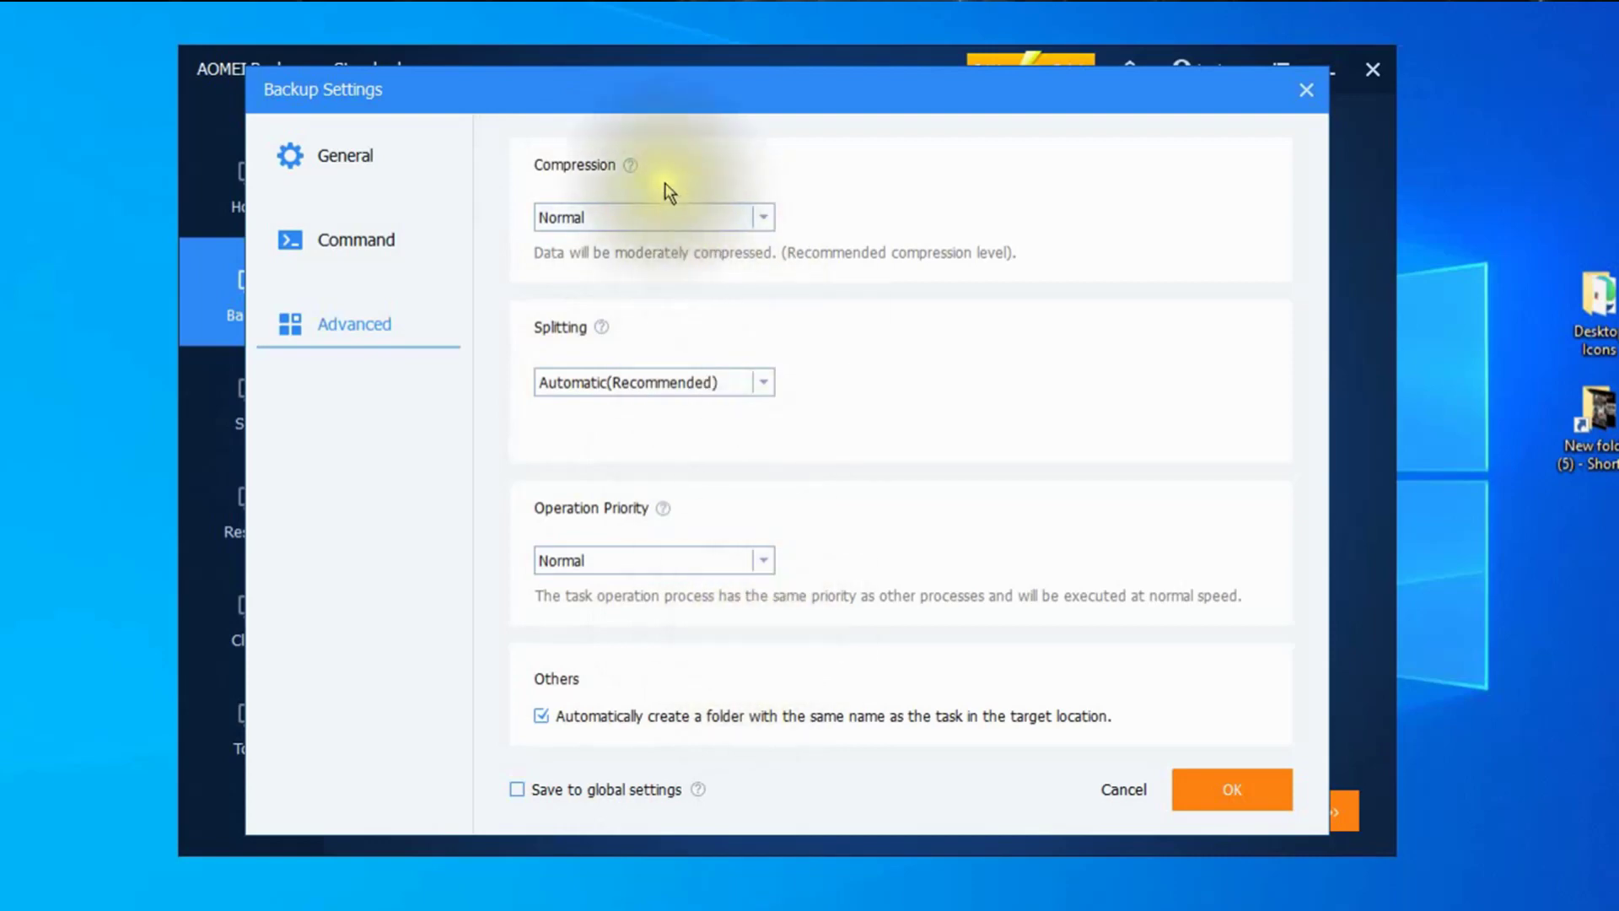
left_click(1225, 785)
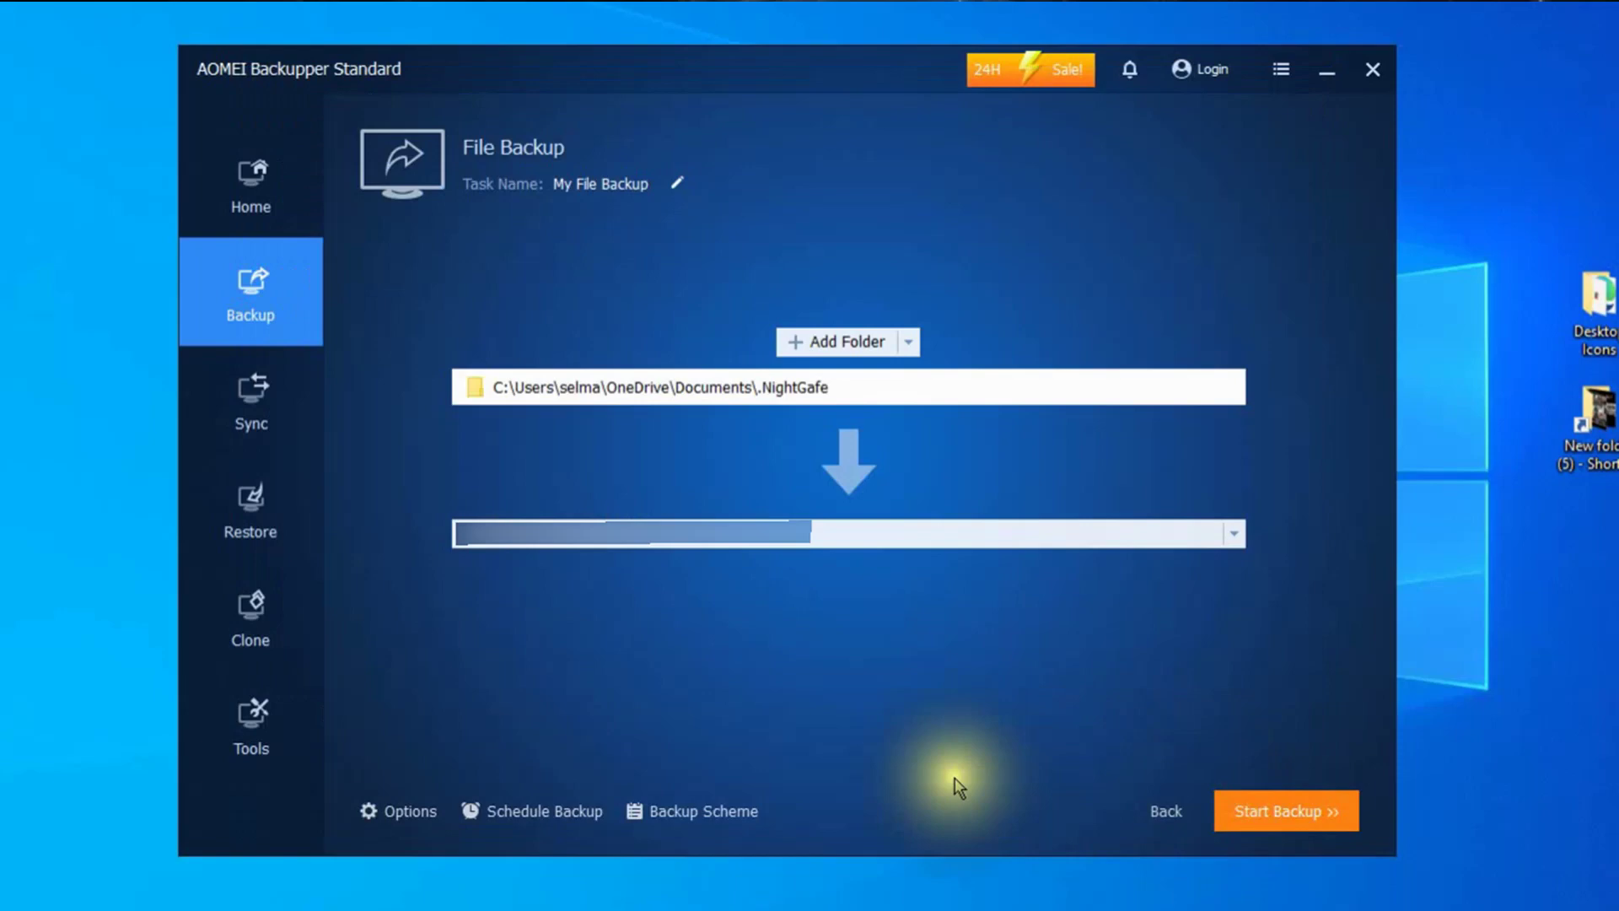
Enable a Daily backup schedule running once every day at 23:59.
left_click(545, 816)
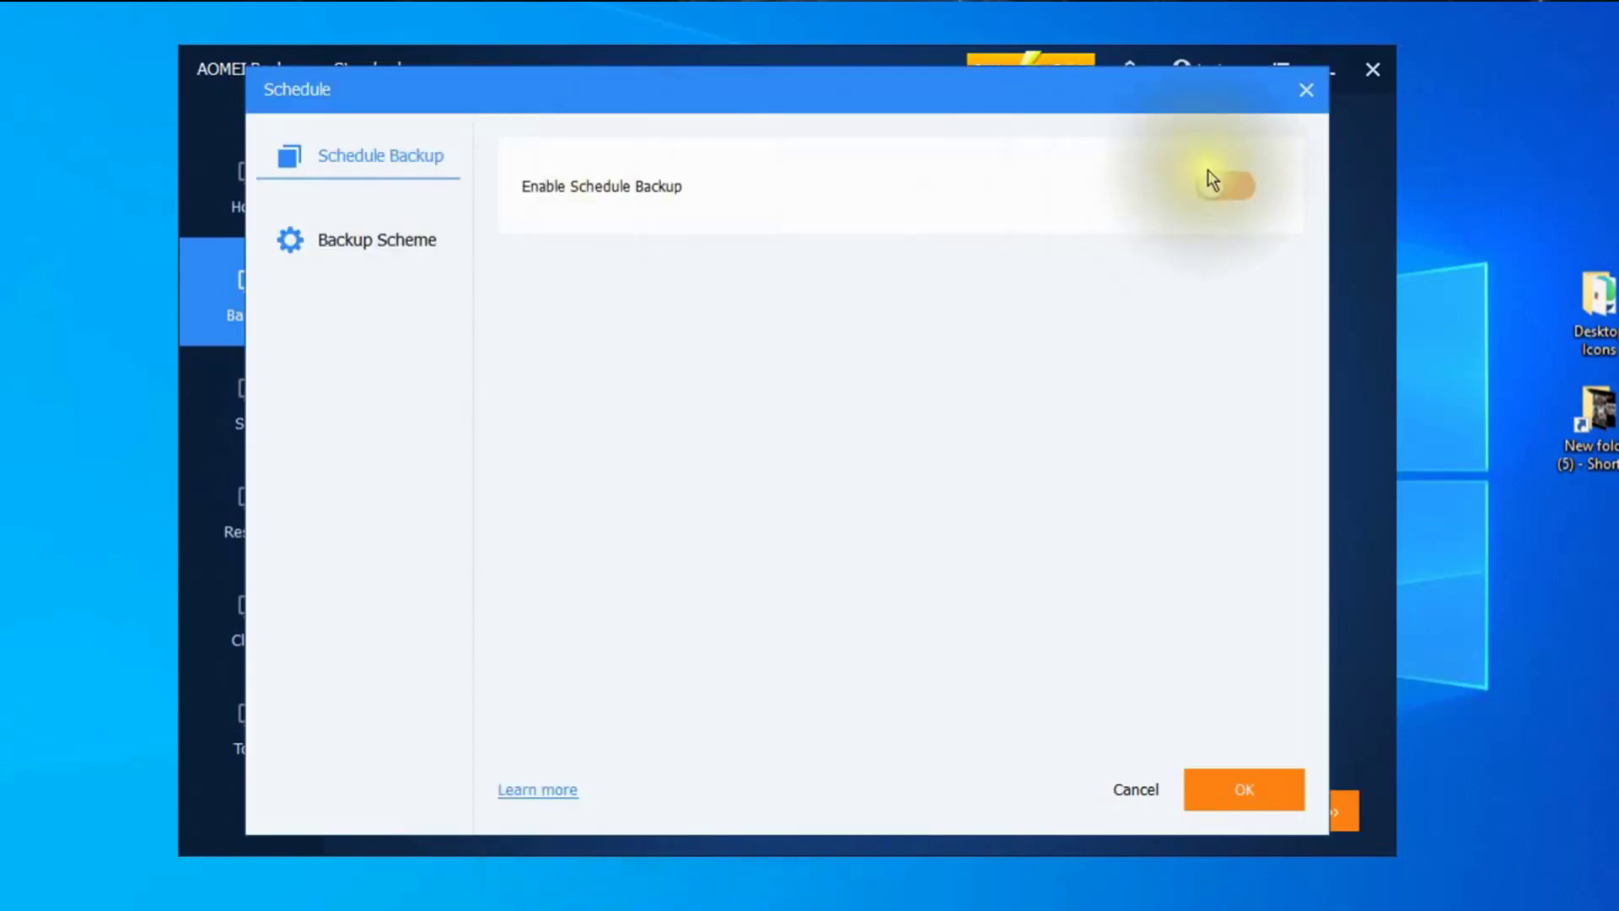
left_click(1220, 185)
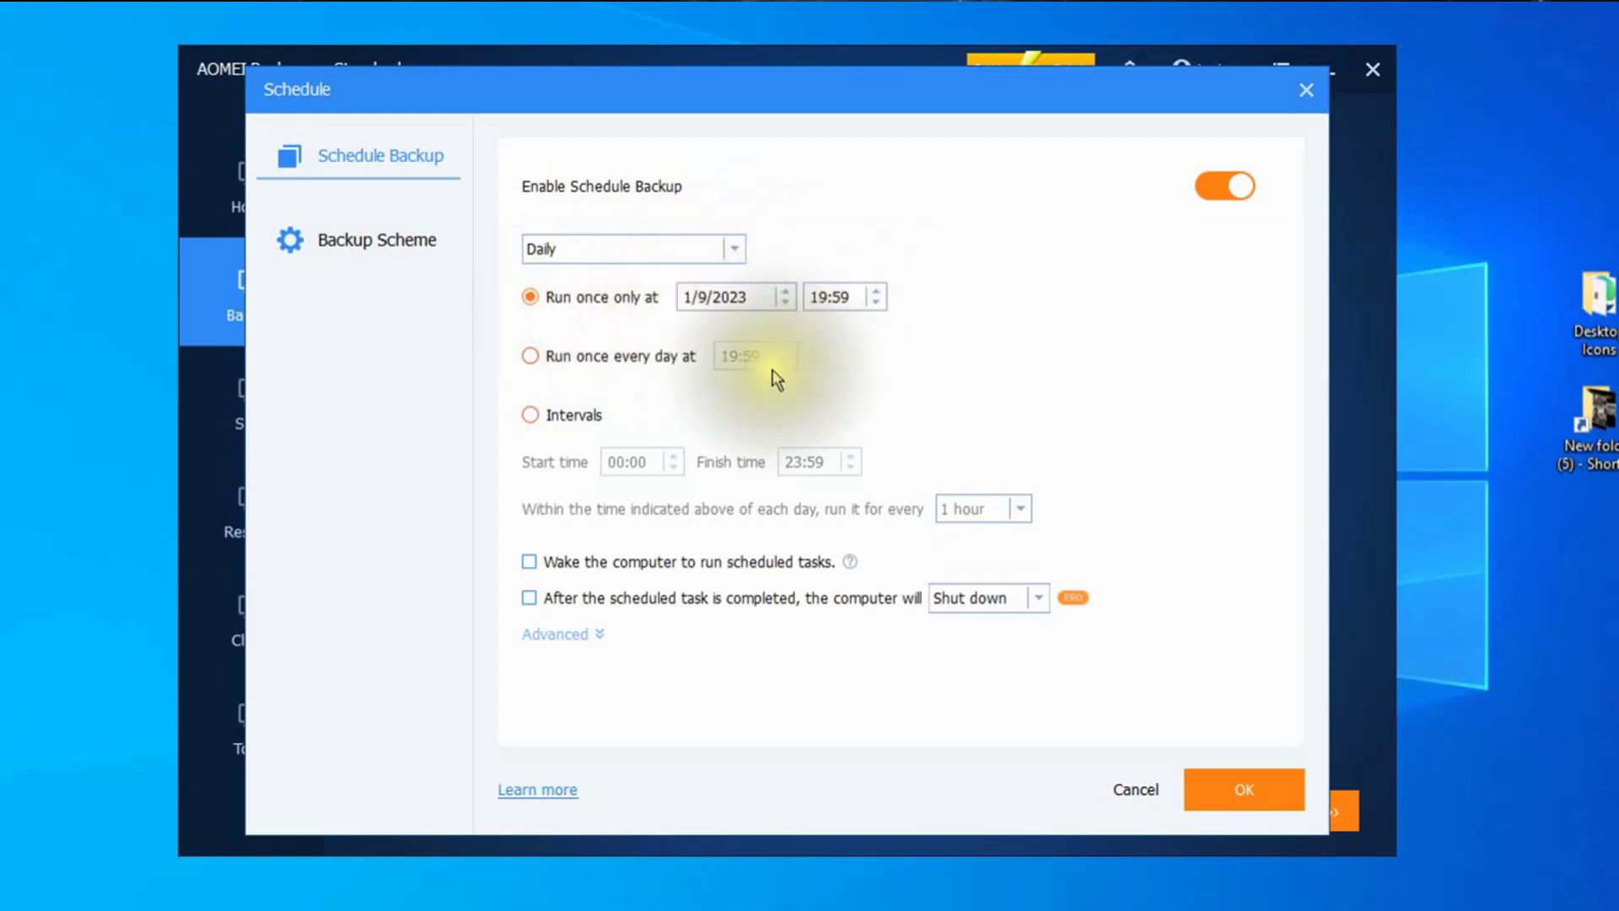
left_click(536, 357)
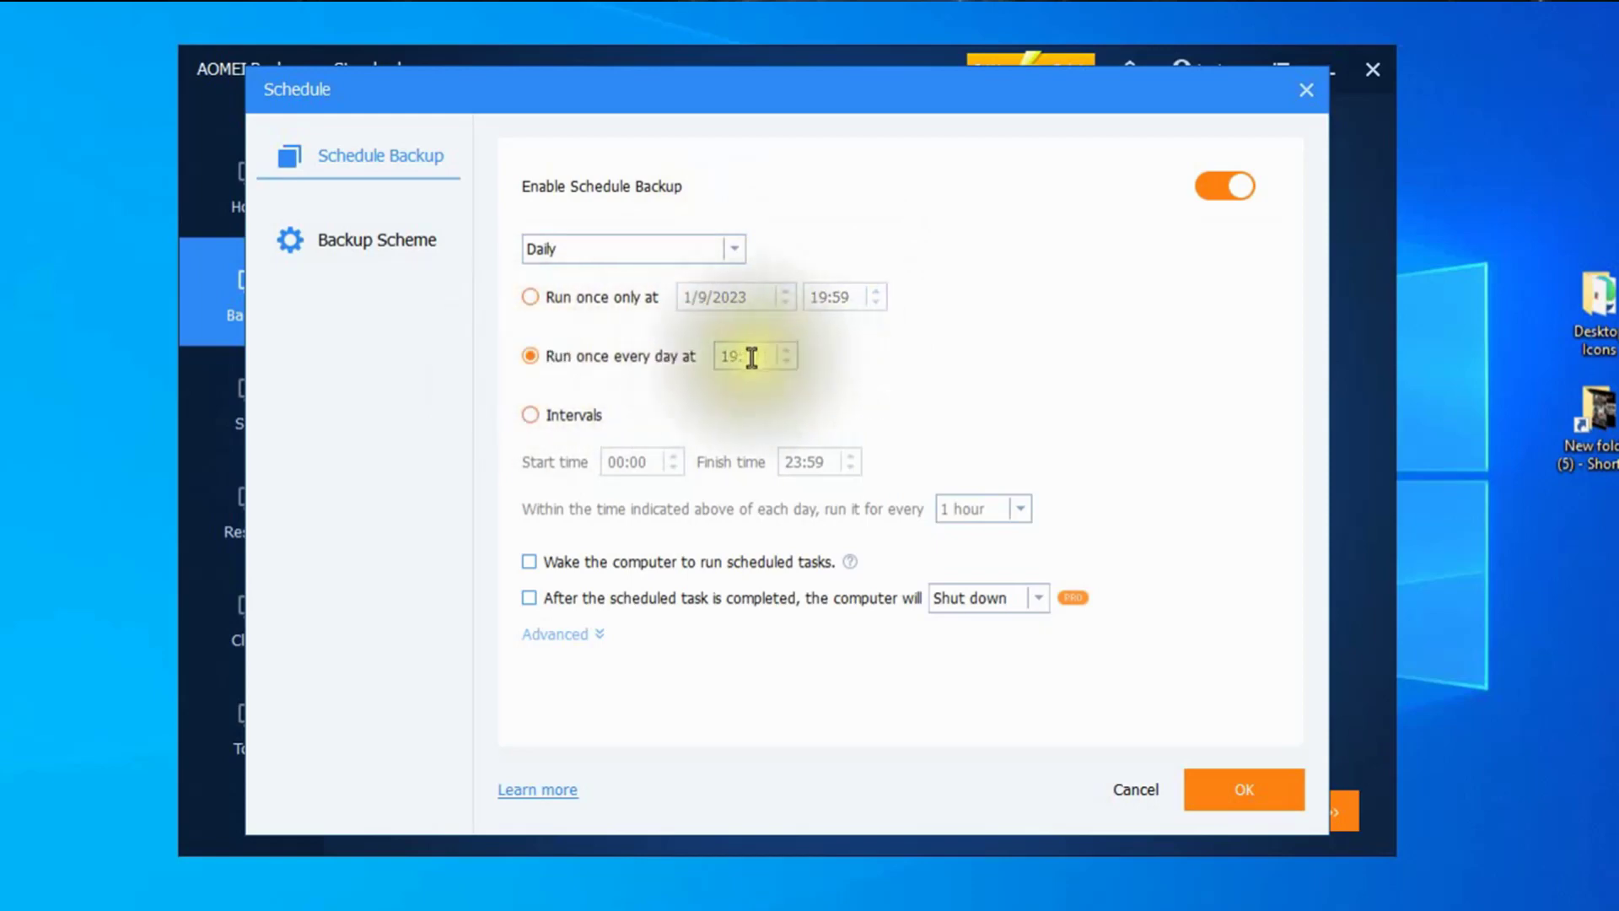
left_click(785, 351)
left_click(787, 351)
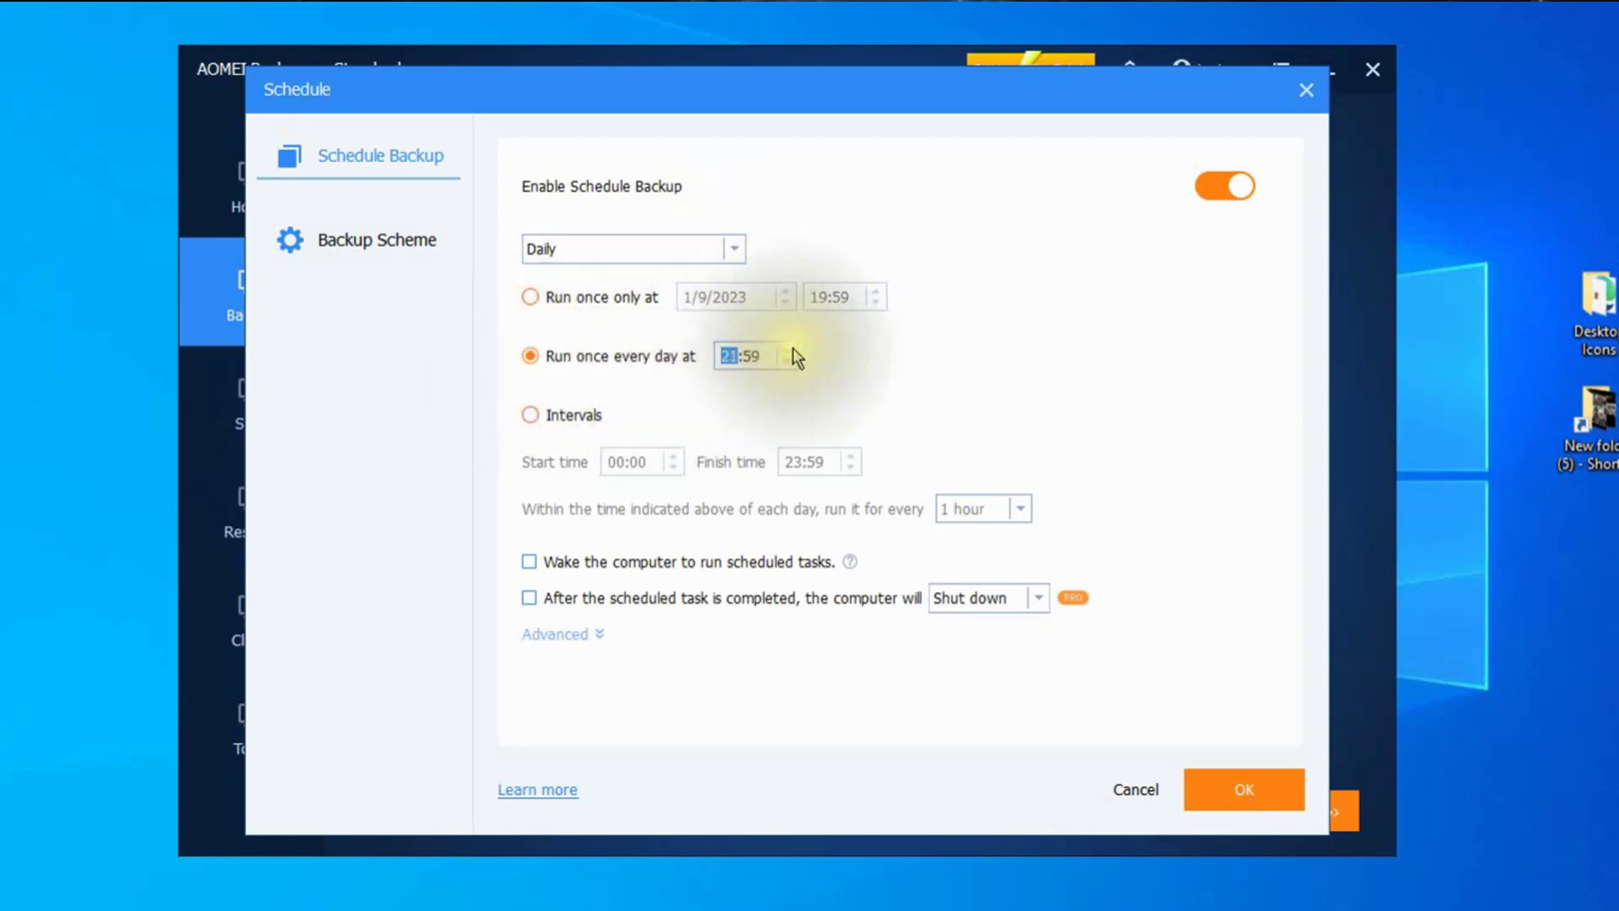
left_click(787, 350)
left_click(787, 350)
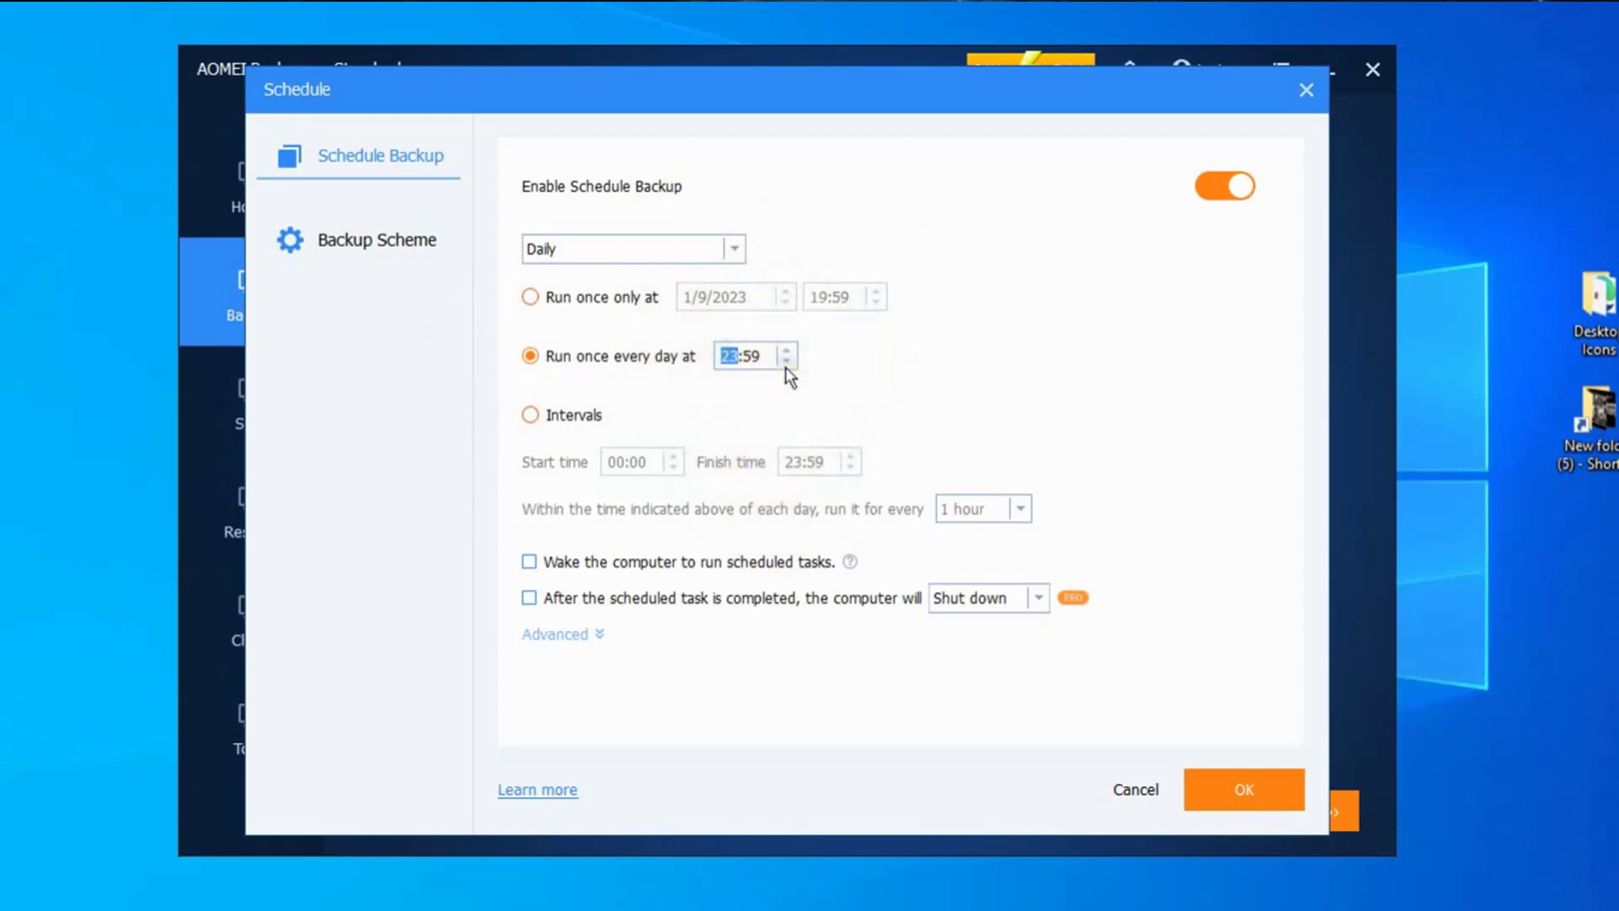
left_click(1234, 791)
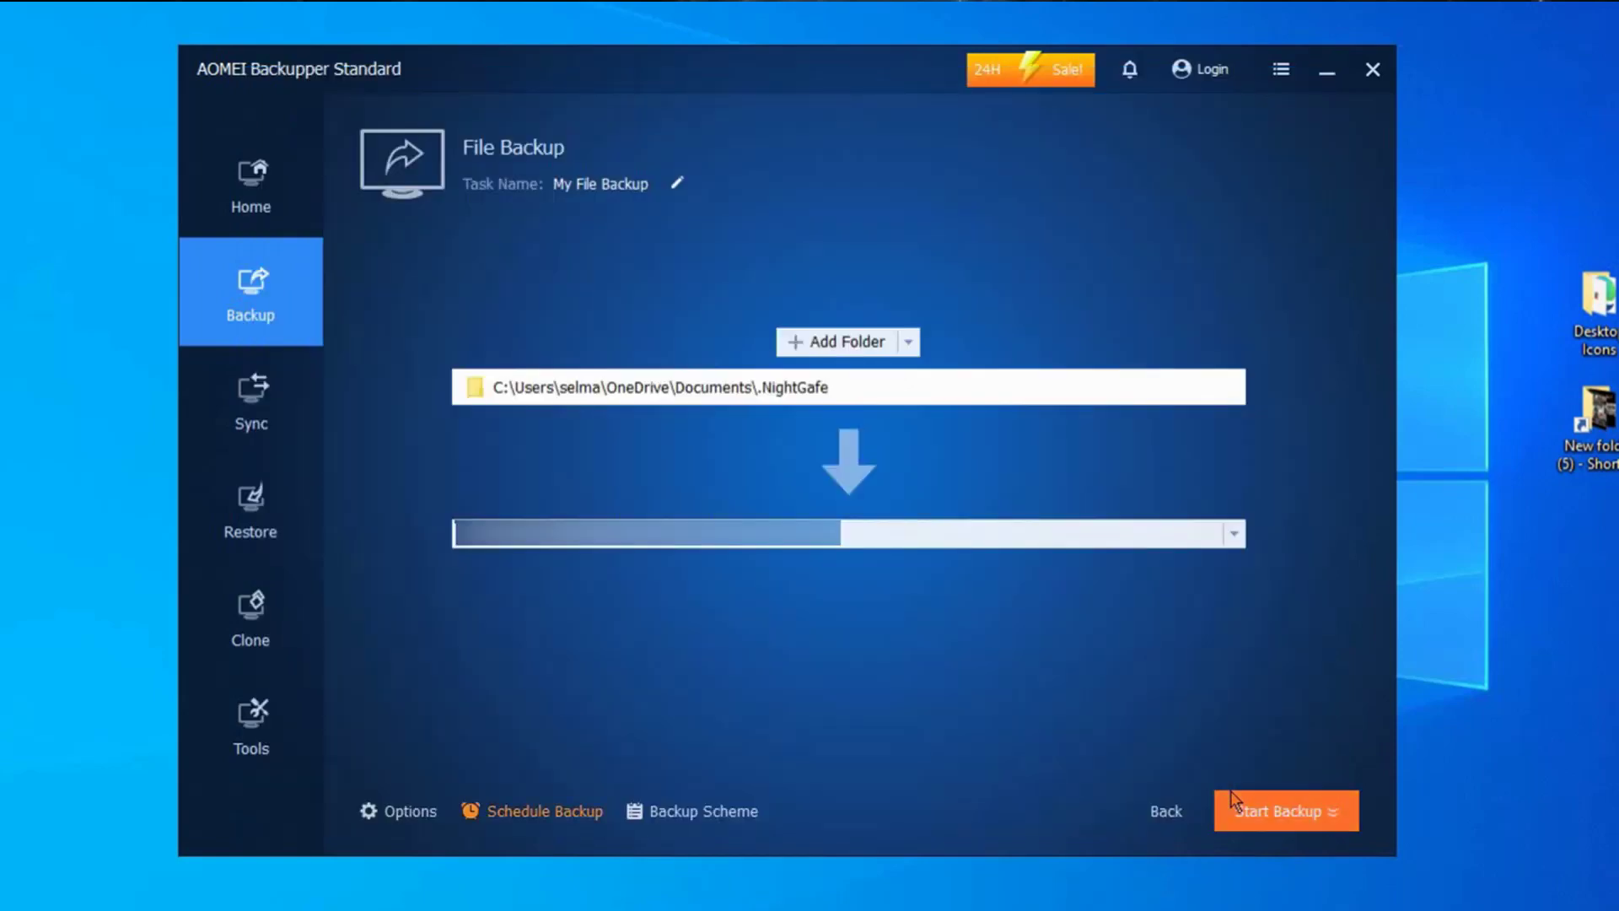
Add the daily schedule, run the backup immediately, and finish once it completes.
left_click(1265, 797)
left_click(1295, 808)
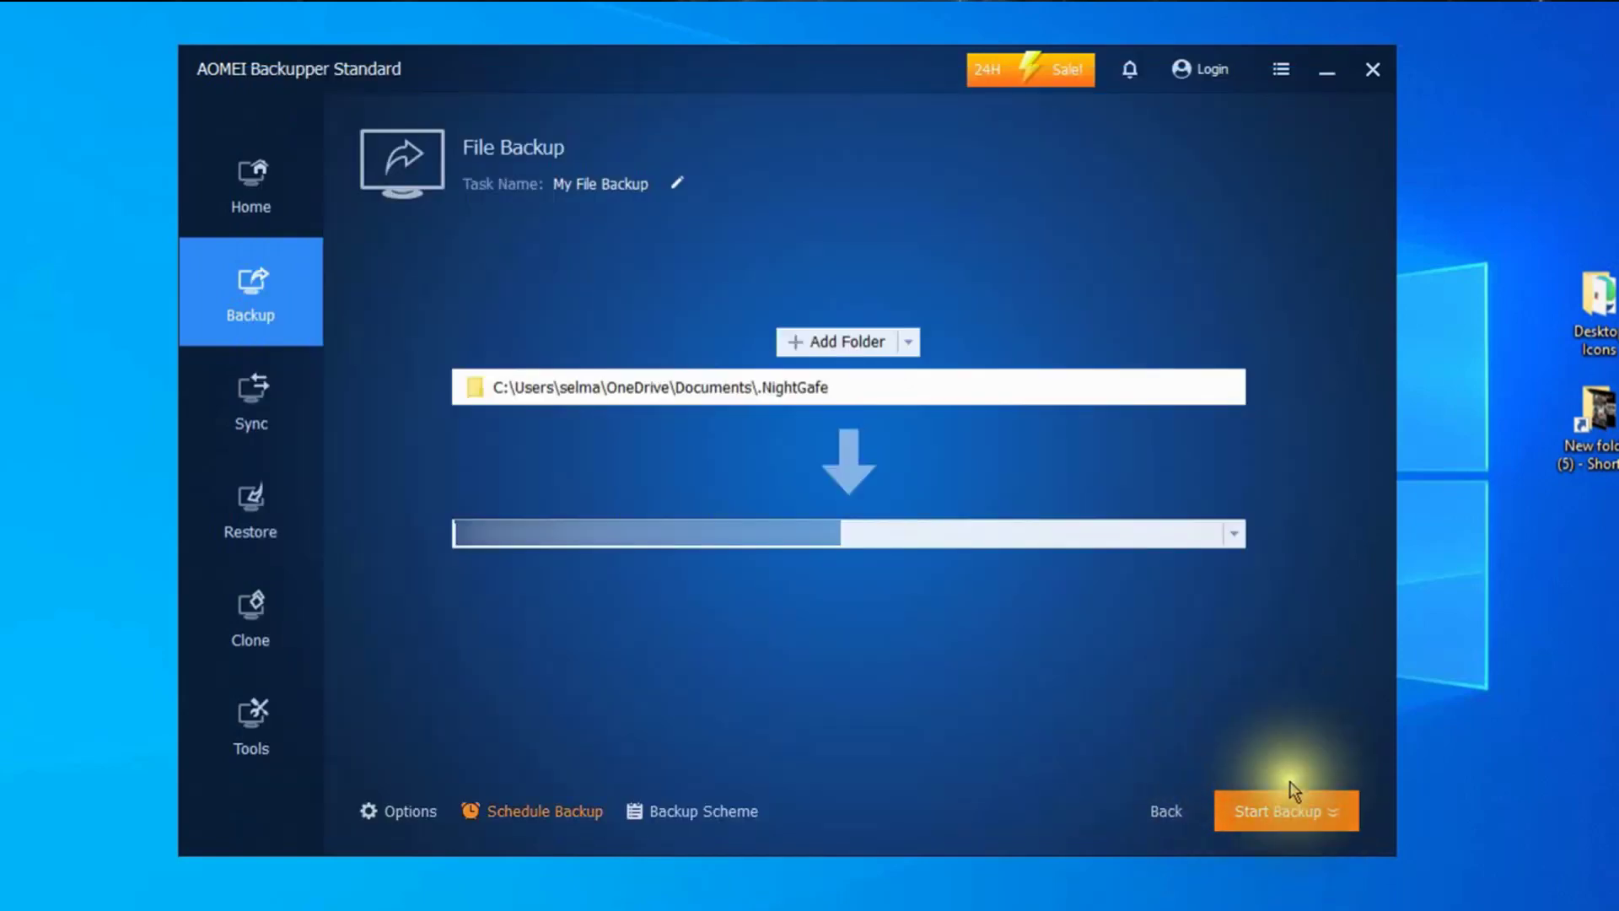
left_click(1299, 807)
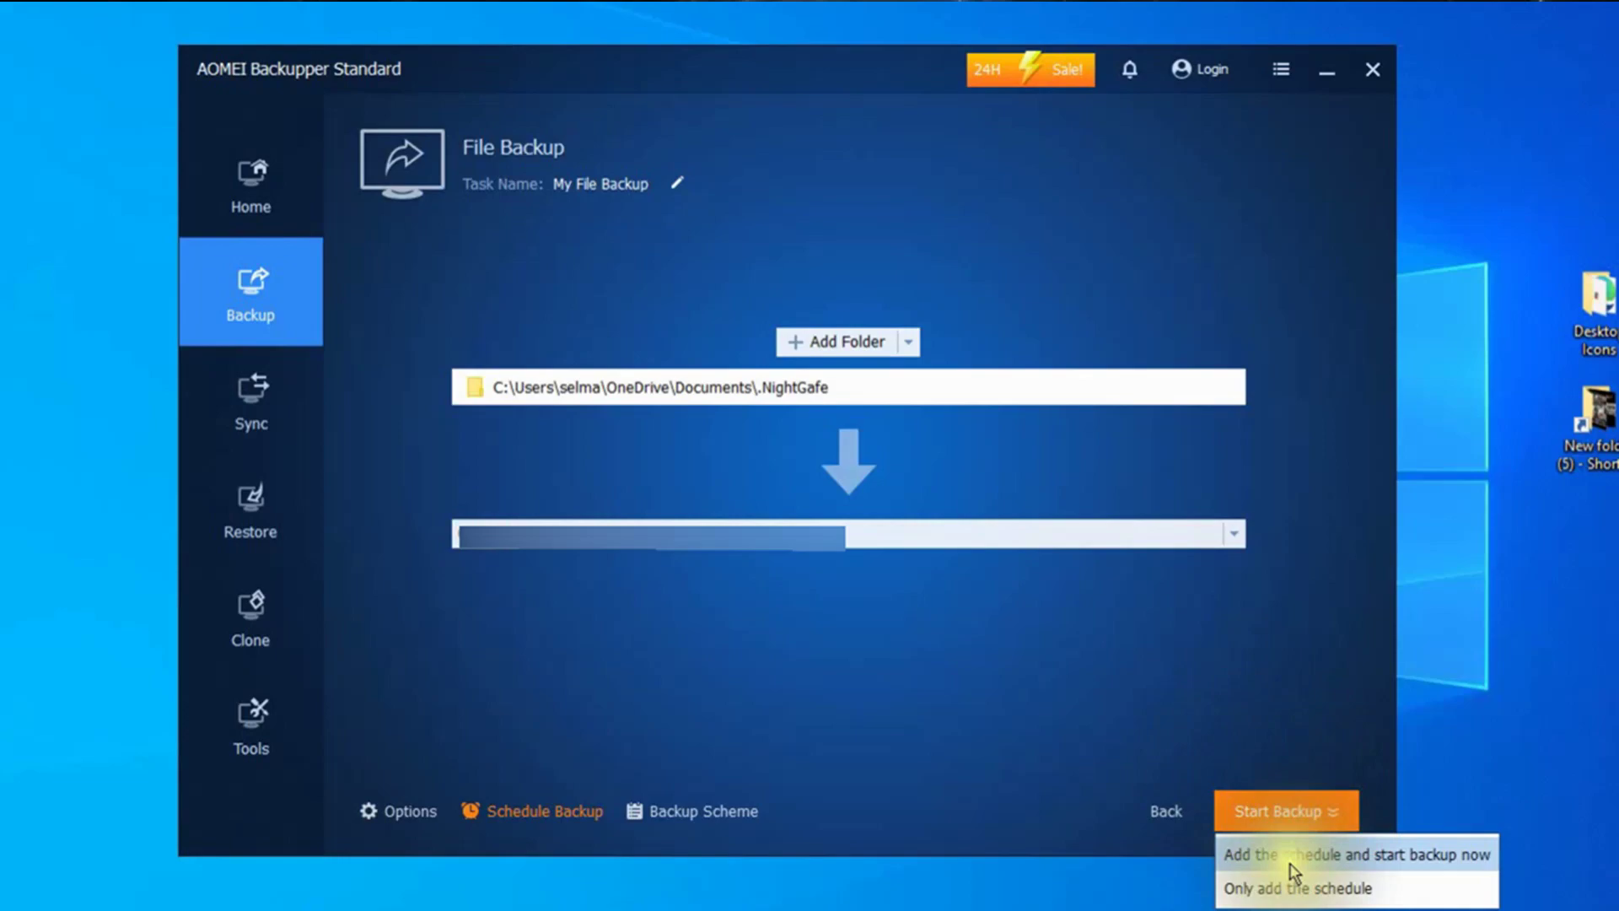
left_click(1293, 856)
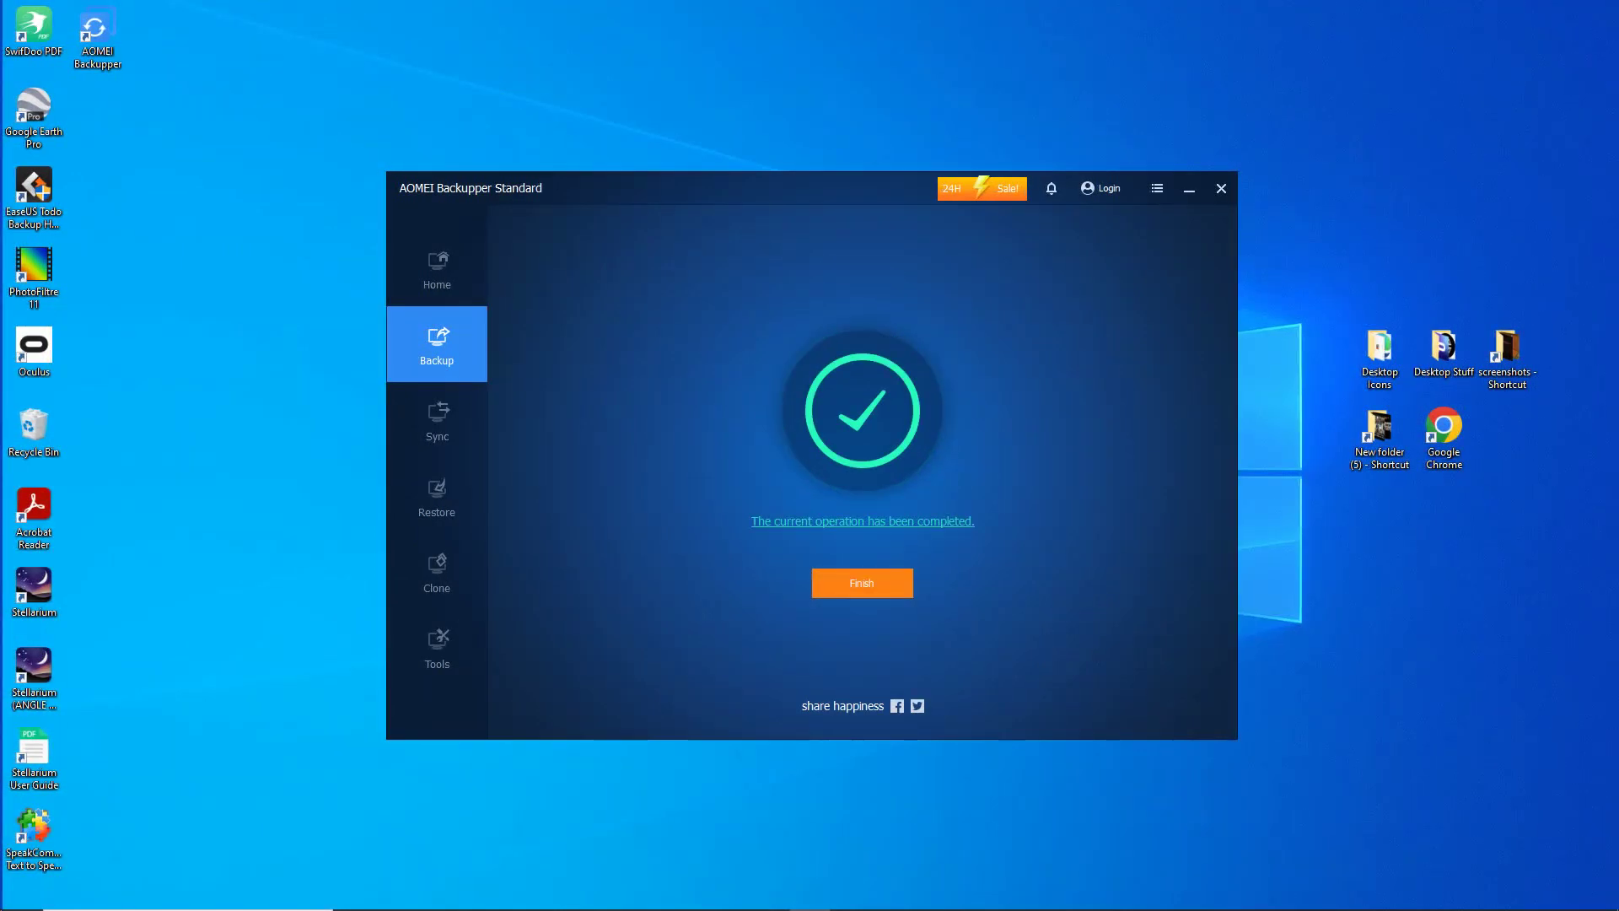
key("Return")
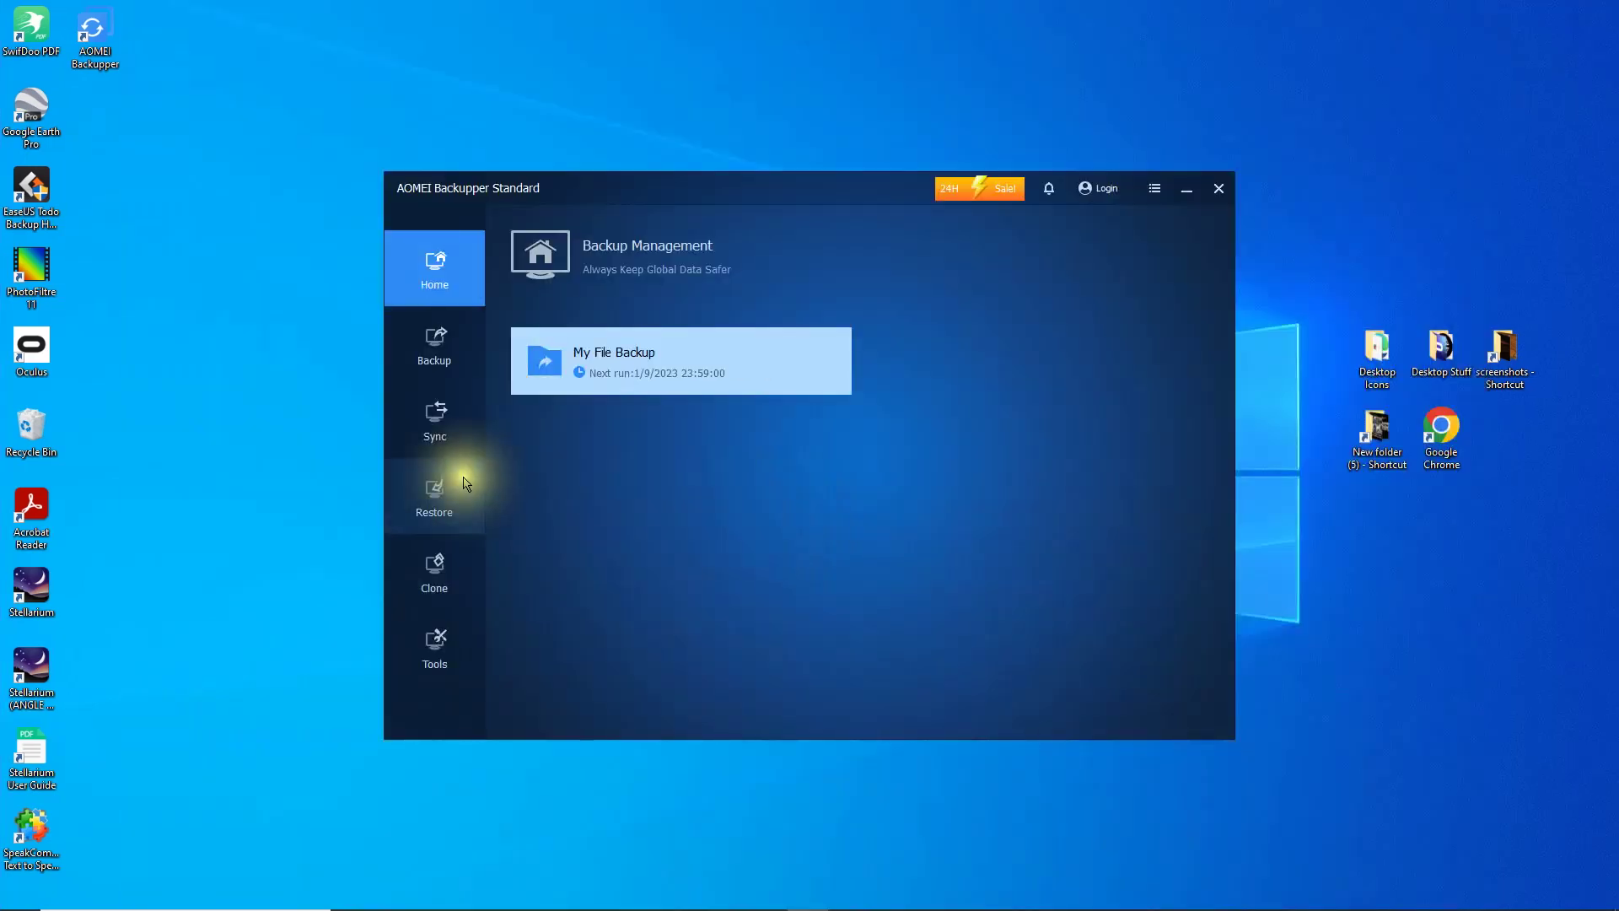
Choose the My File Backup task as the restore source.
left_click(219, 525)
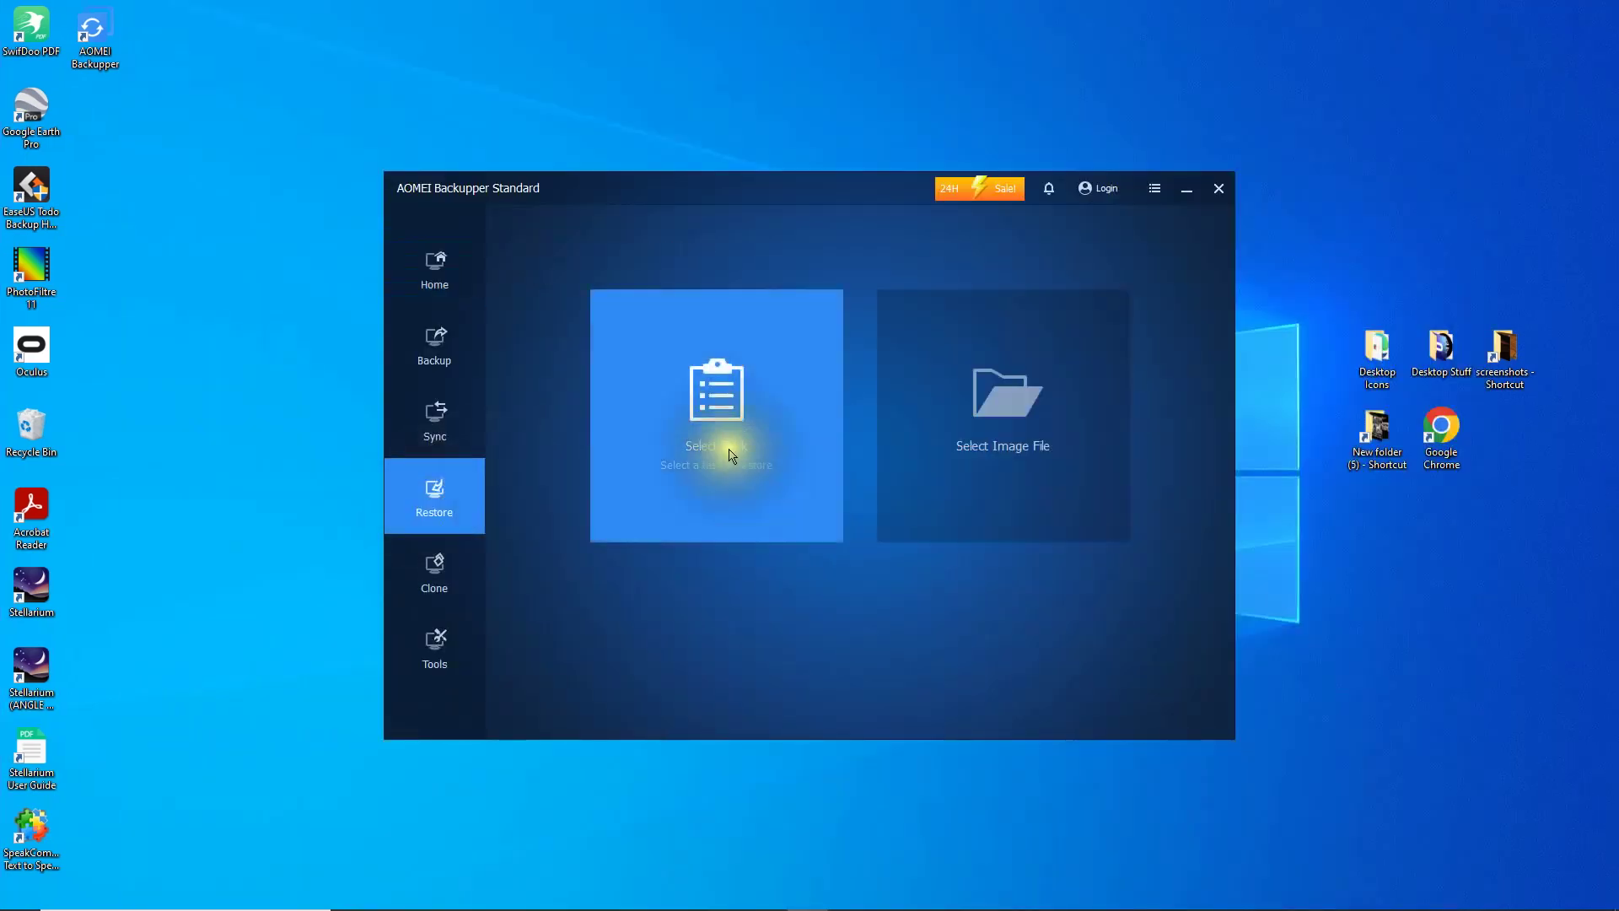
left_click(770, 427)
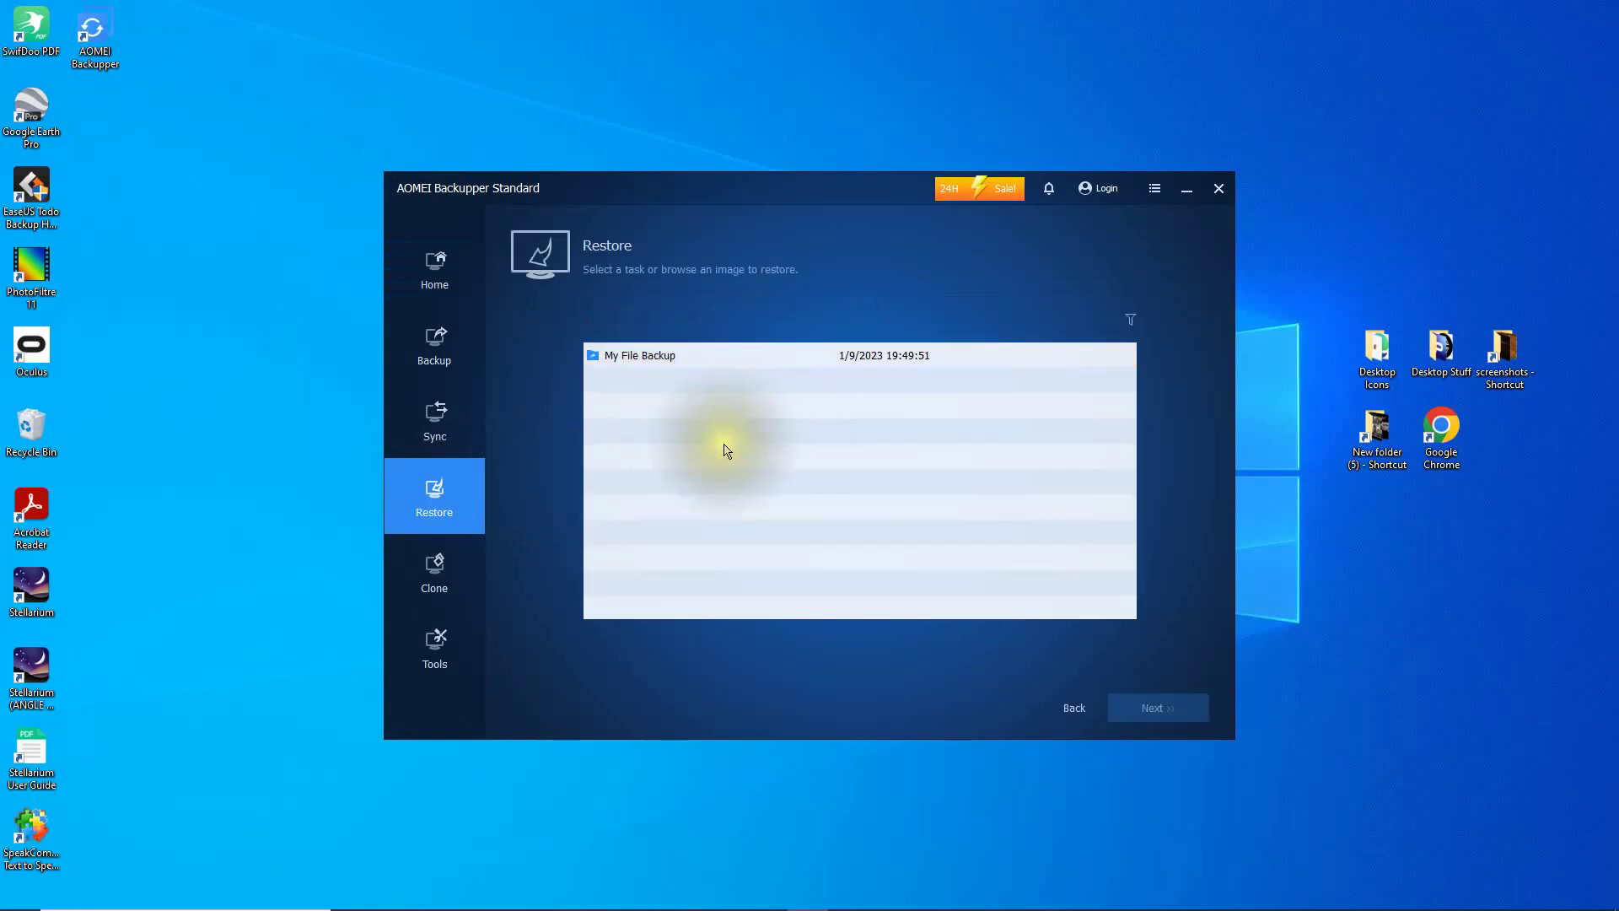
left_click(767, 363)
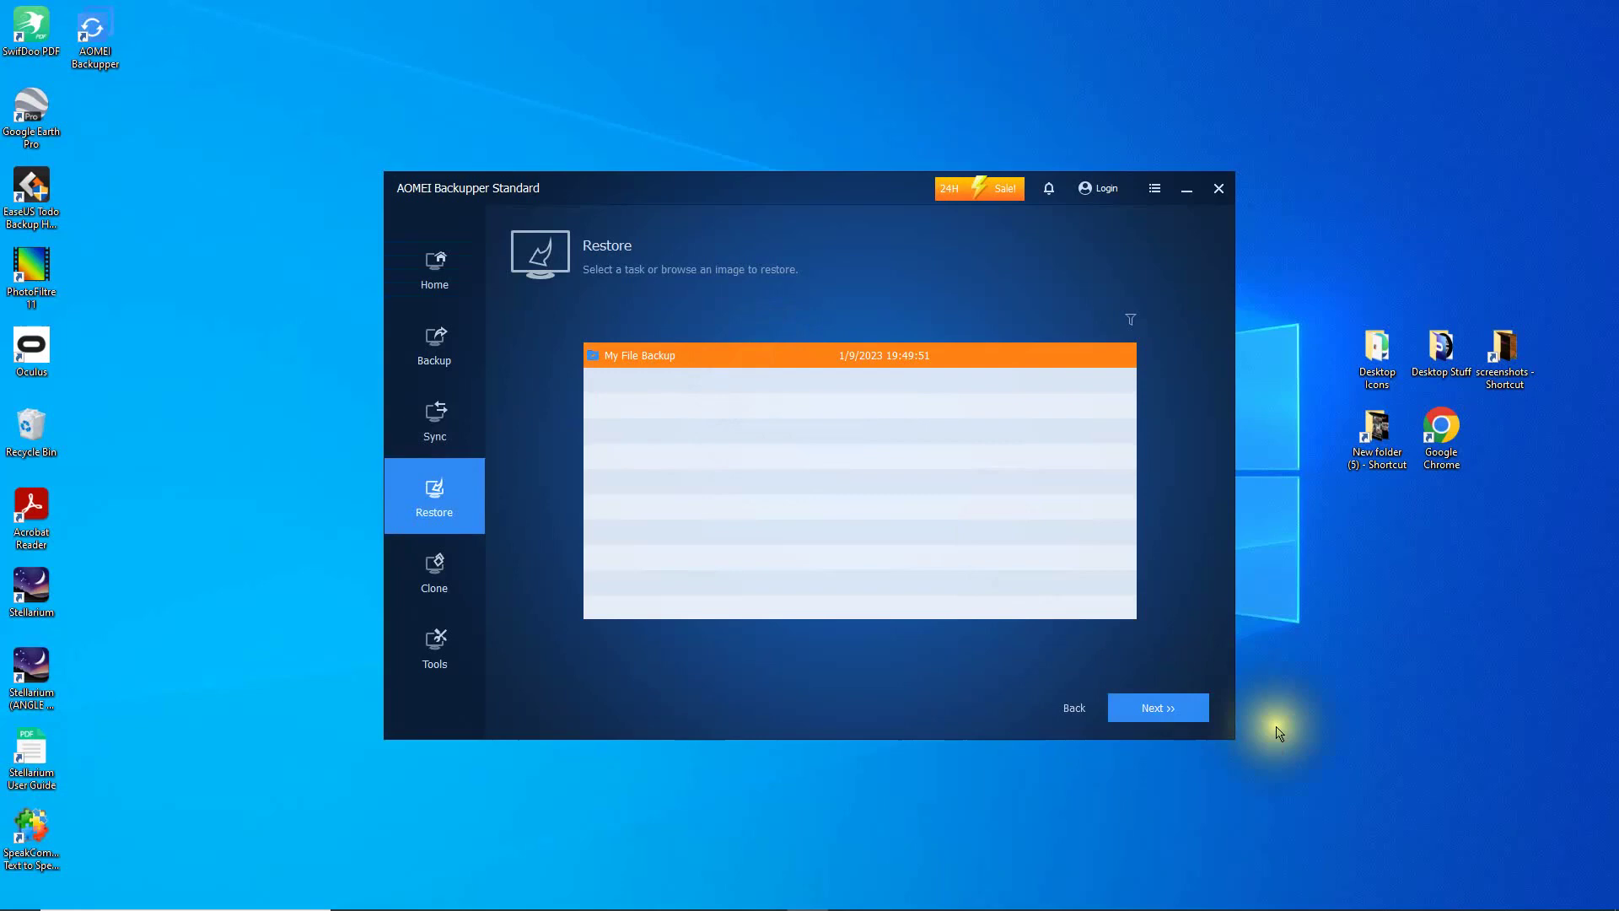
left_click(1168, 711)
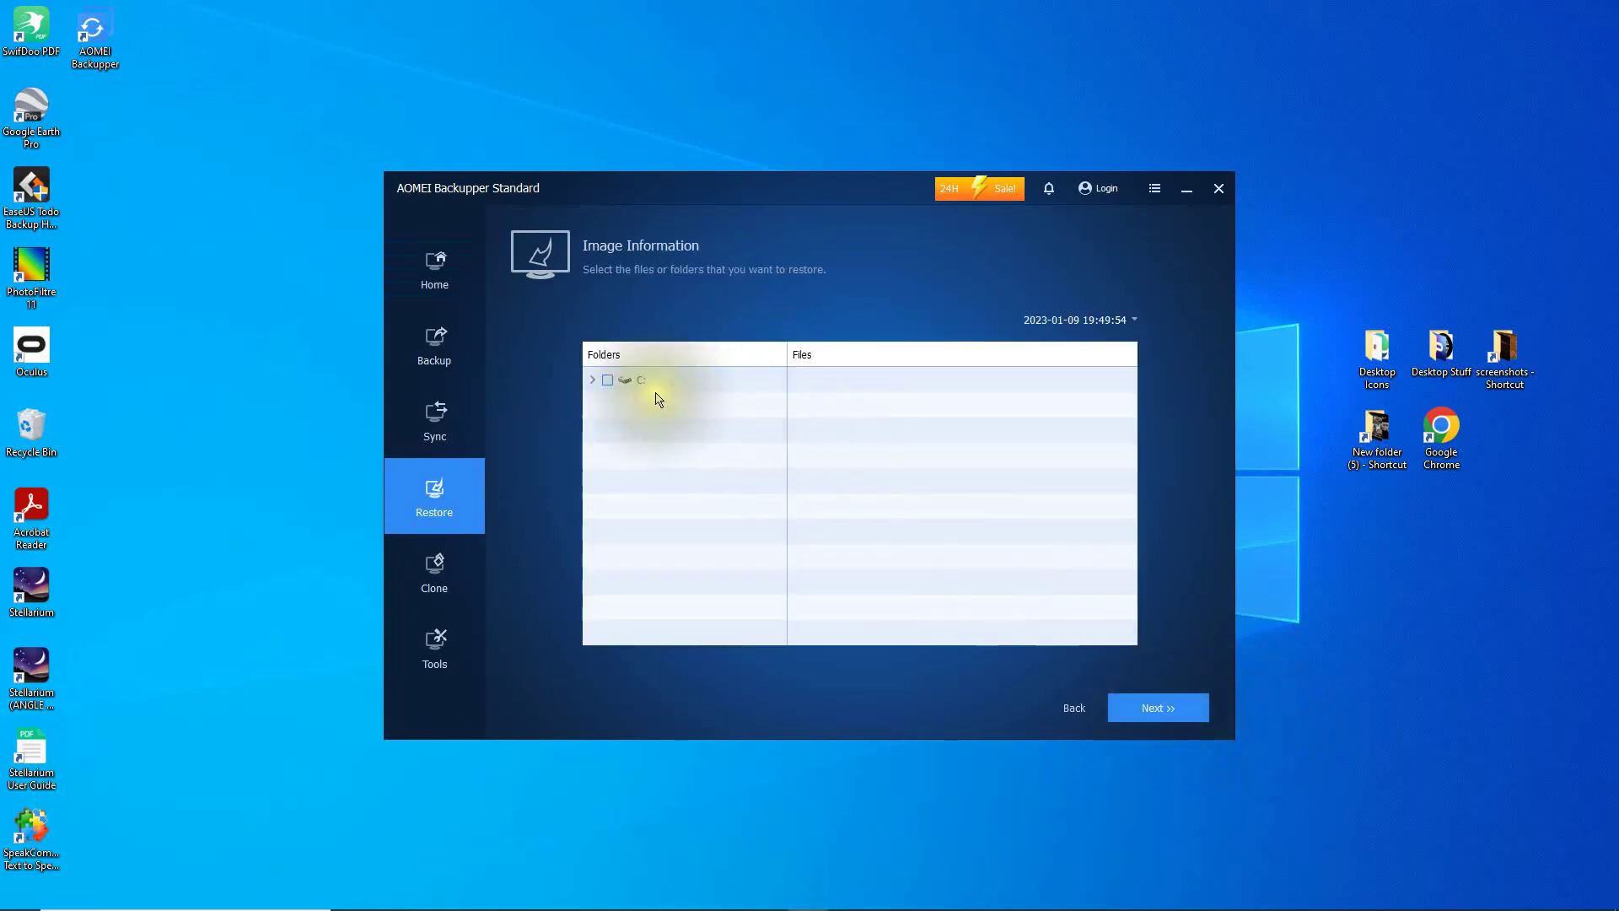
Restore the C: folder tree and dismiss the rating prompt afterwards.
left_click(608, 381)
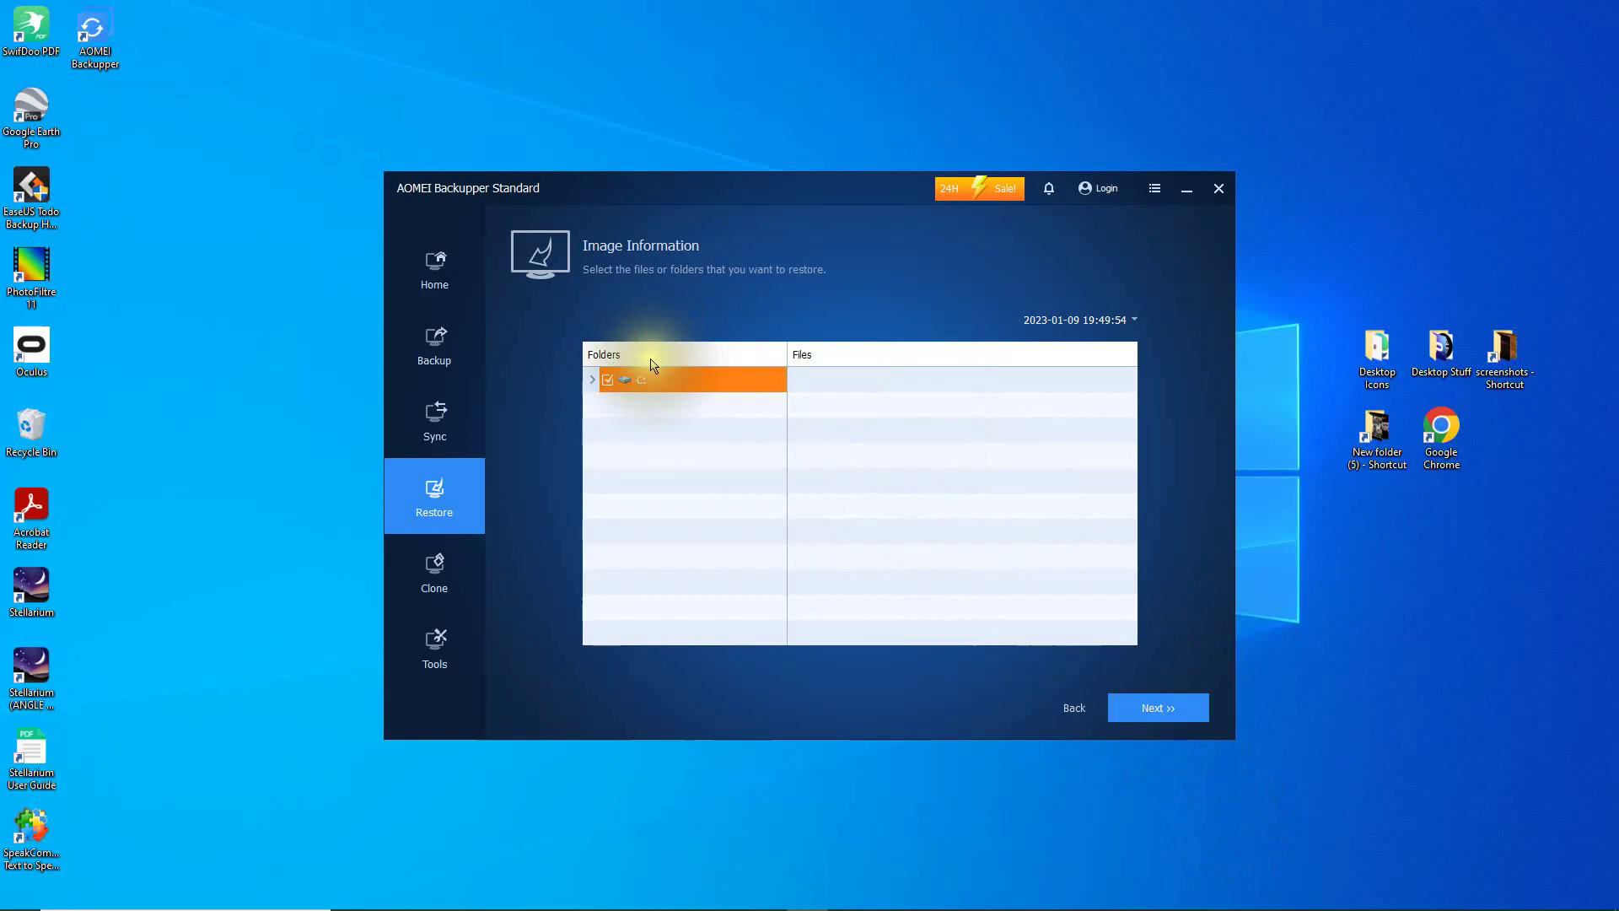
left_click(610, 381)
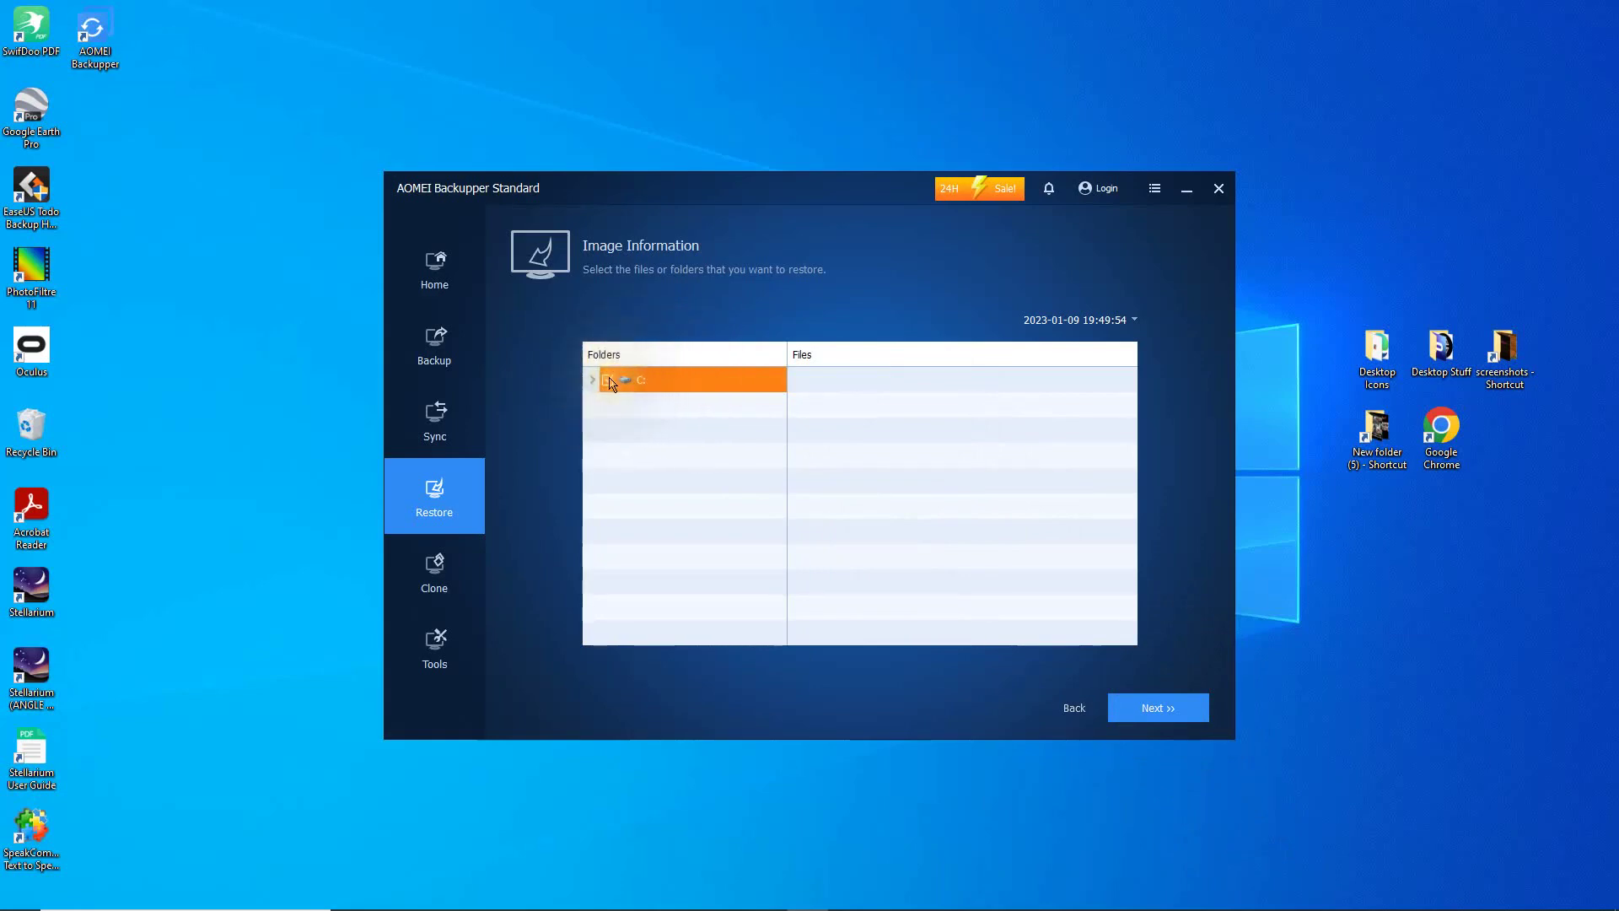
left_click(1160, 708)
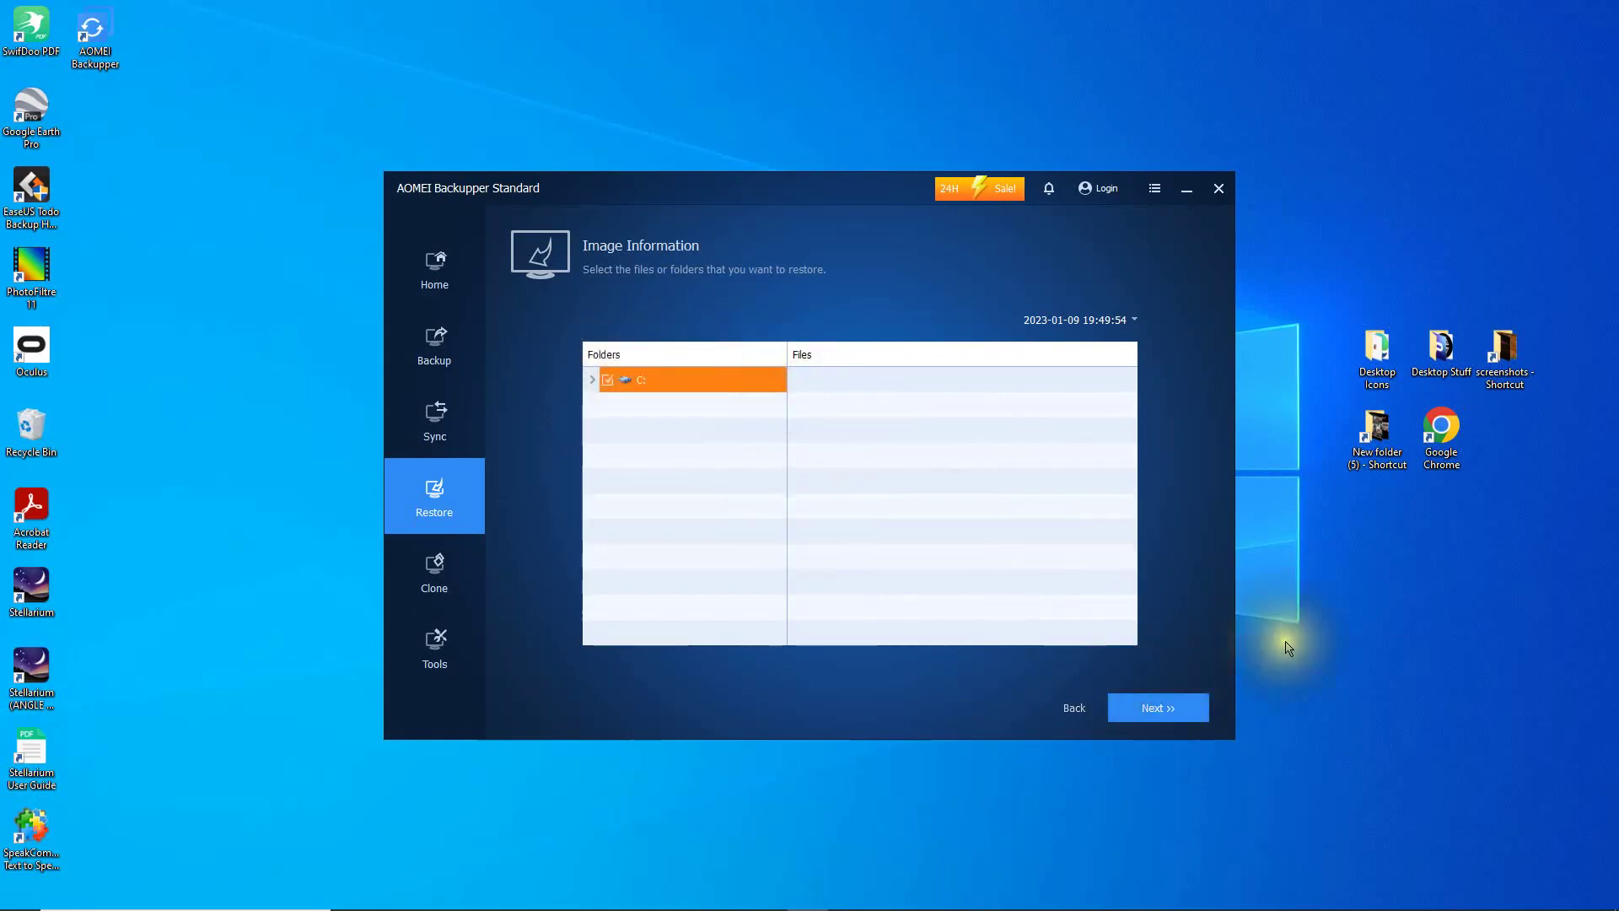
left_click(1175, 706)
left_click(1173, 707)
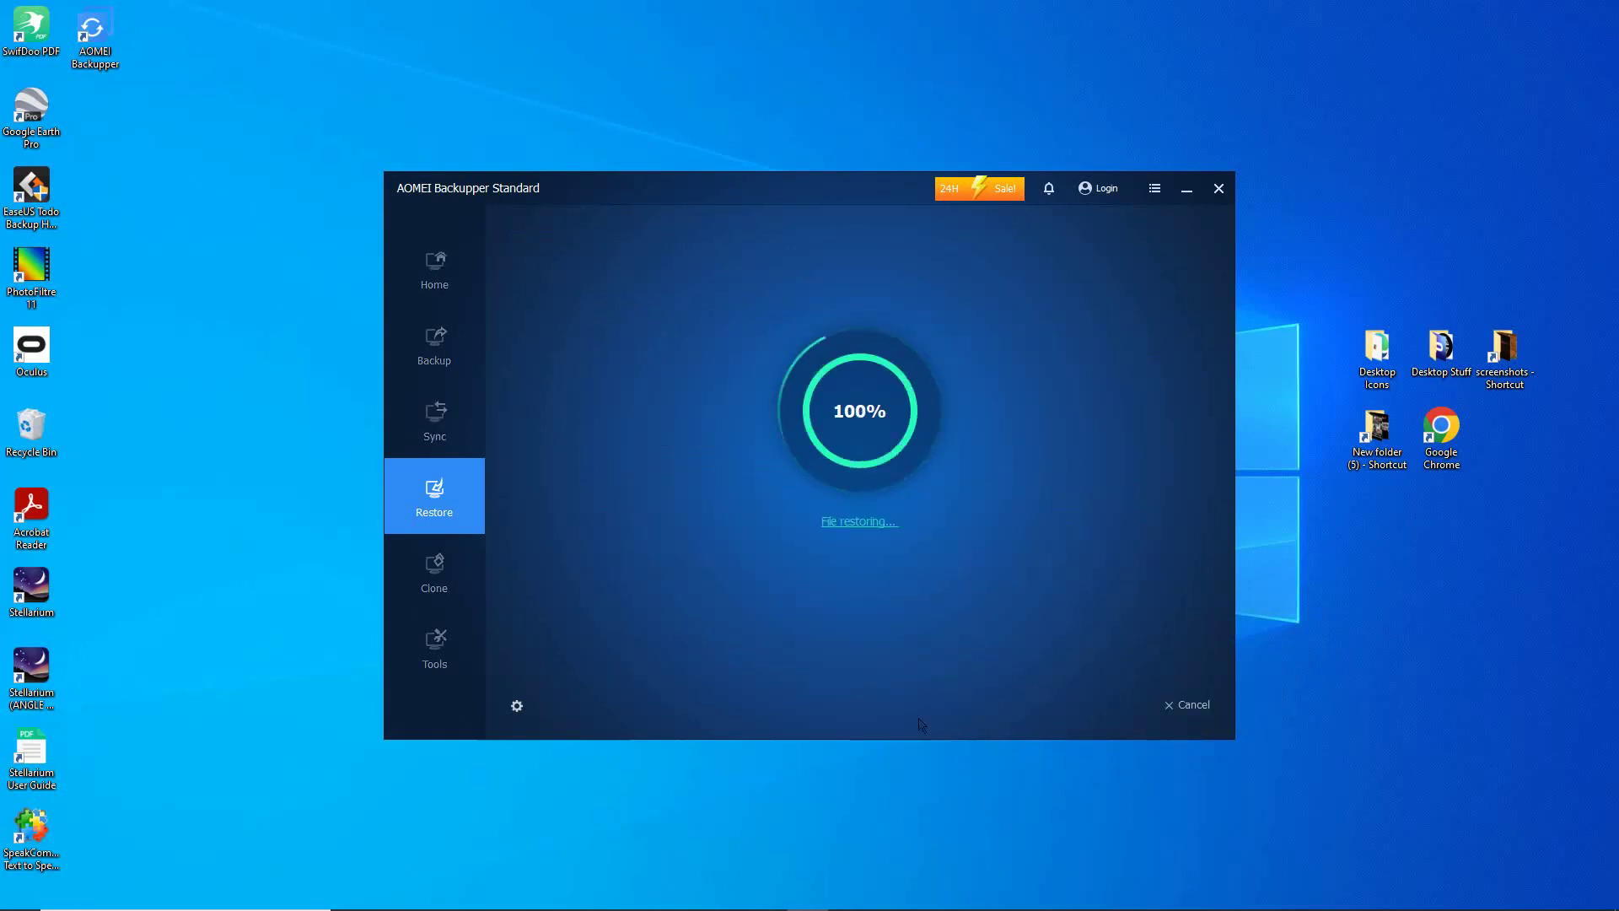
left_click(990, 317)
Finish the restore and move to the Clone utilities page.
left_click(859, 584)
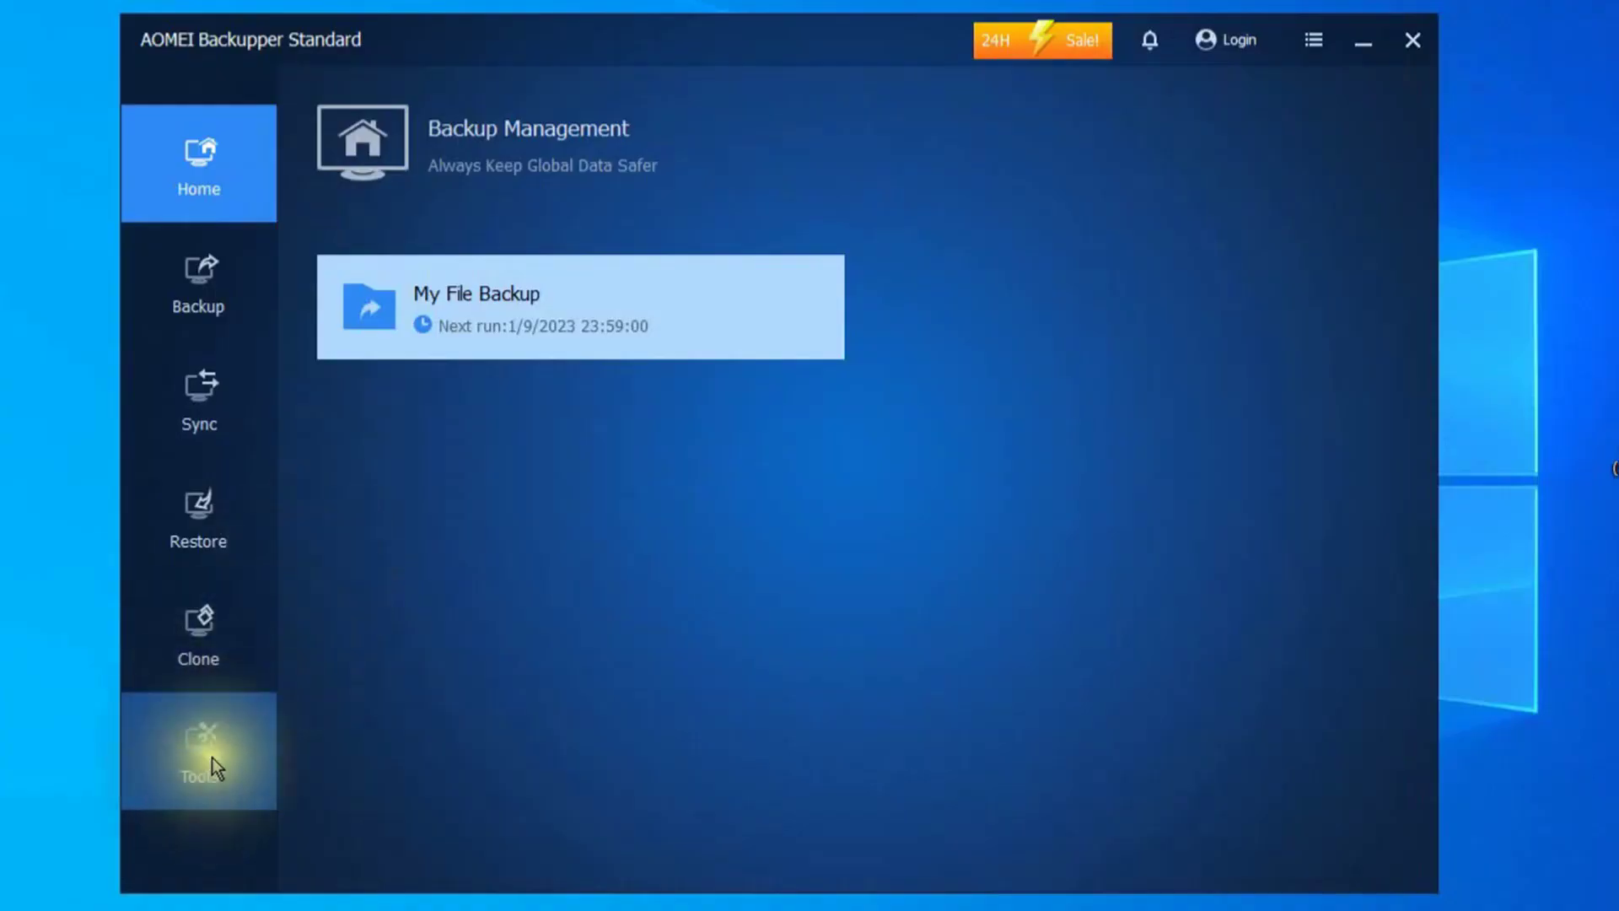
left_click(205, 755)
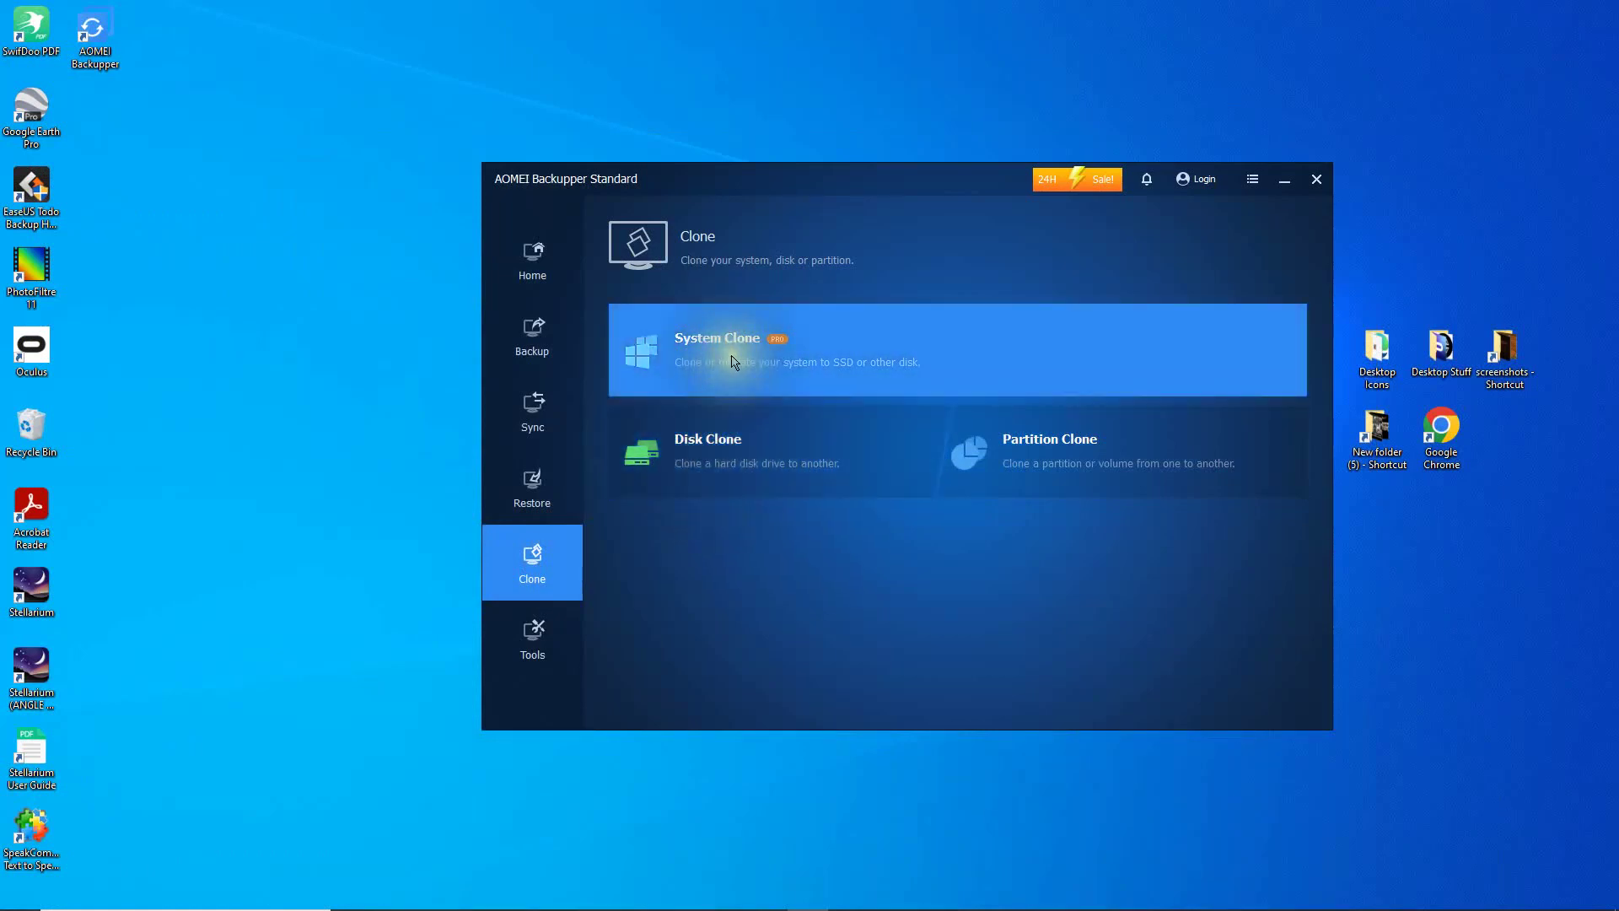
Reach the Disk Clone Source Disk step listing Disk0 (D:) and Disk1 (C:), 238.47GB each.
mouse_move(778, 349)
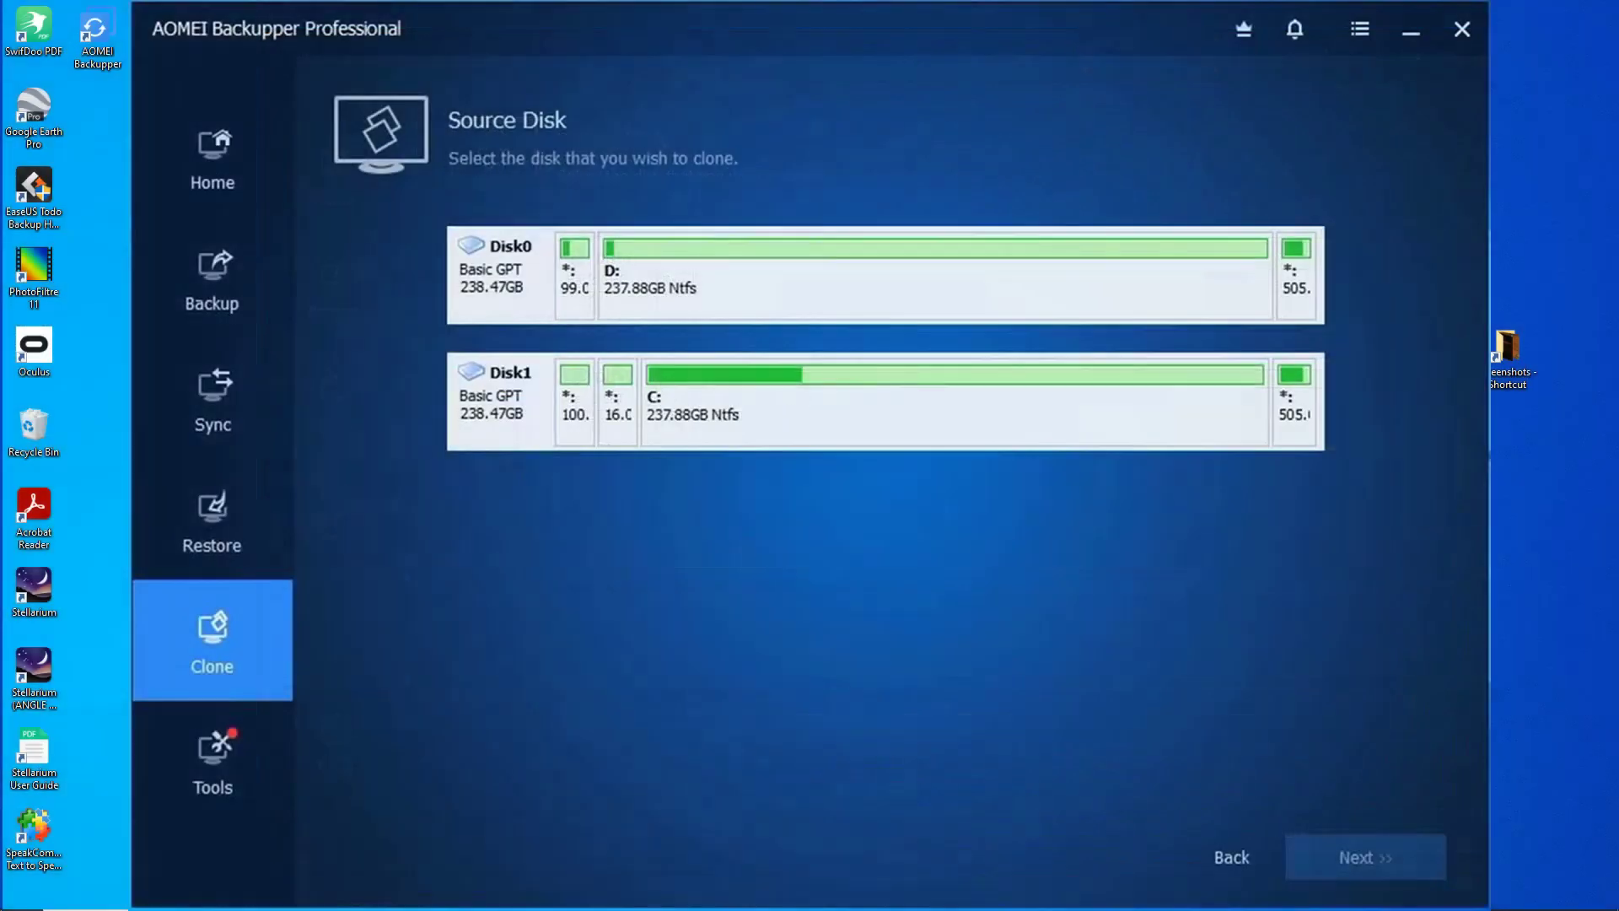
Set Disk1 to clone onto Disk0, accepting the overwrite, with SSD Alignment enabled.
left_click(515, 406)
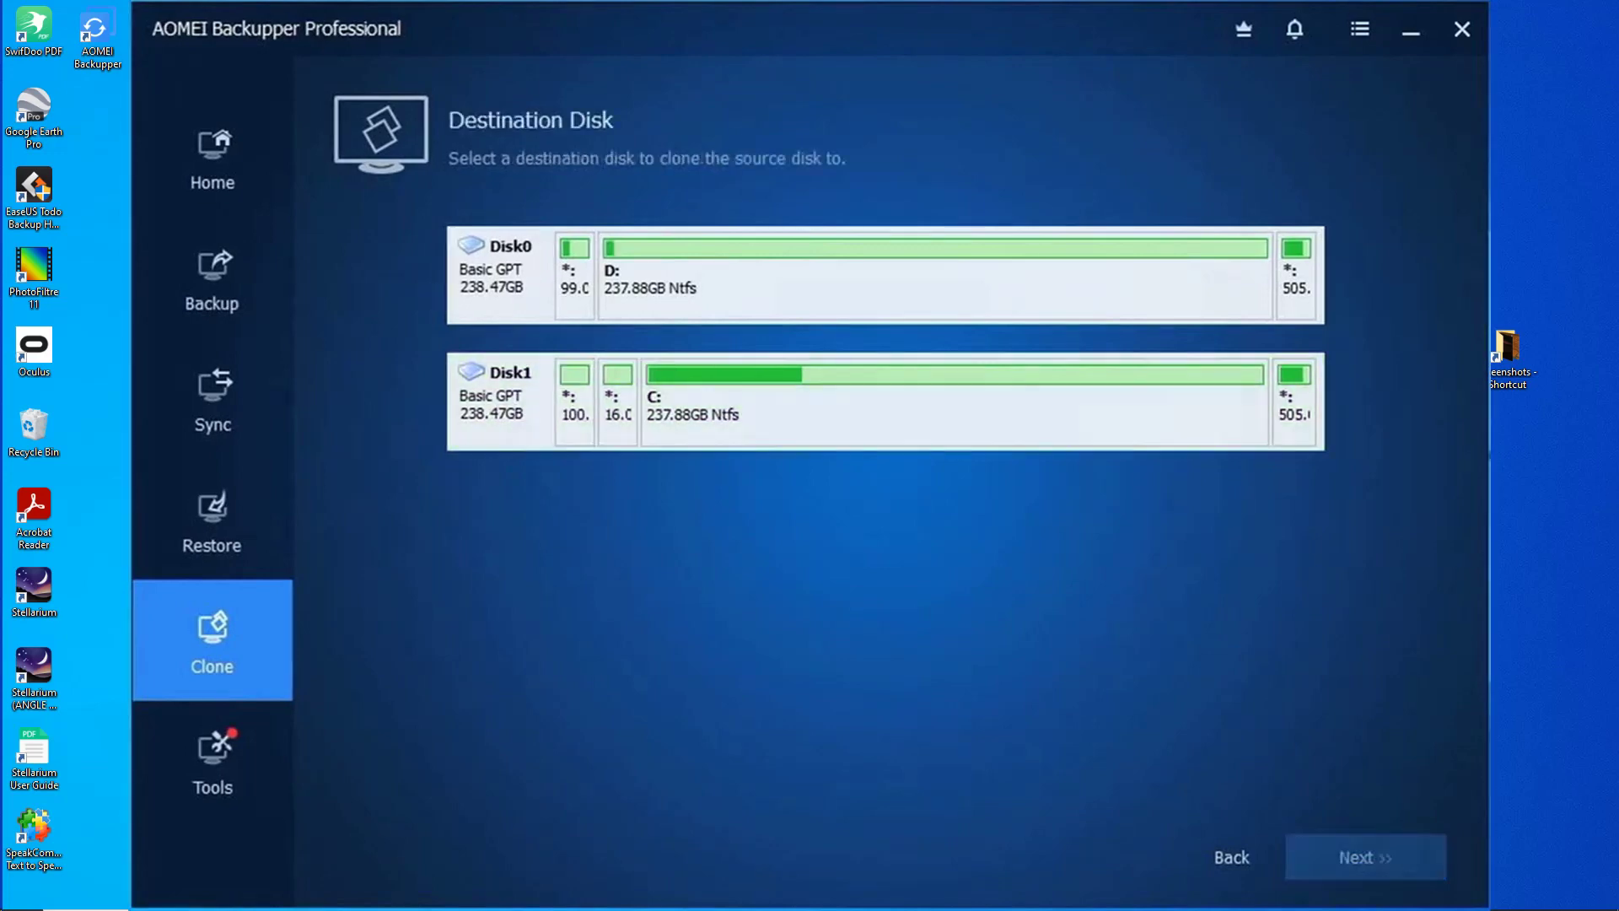
left_click(646, 278)
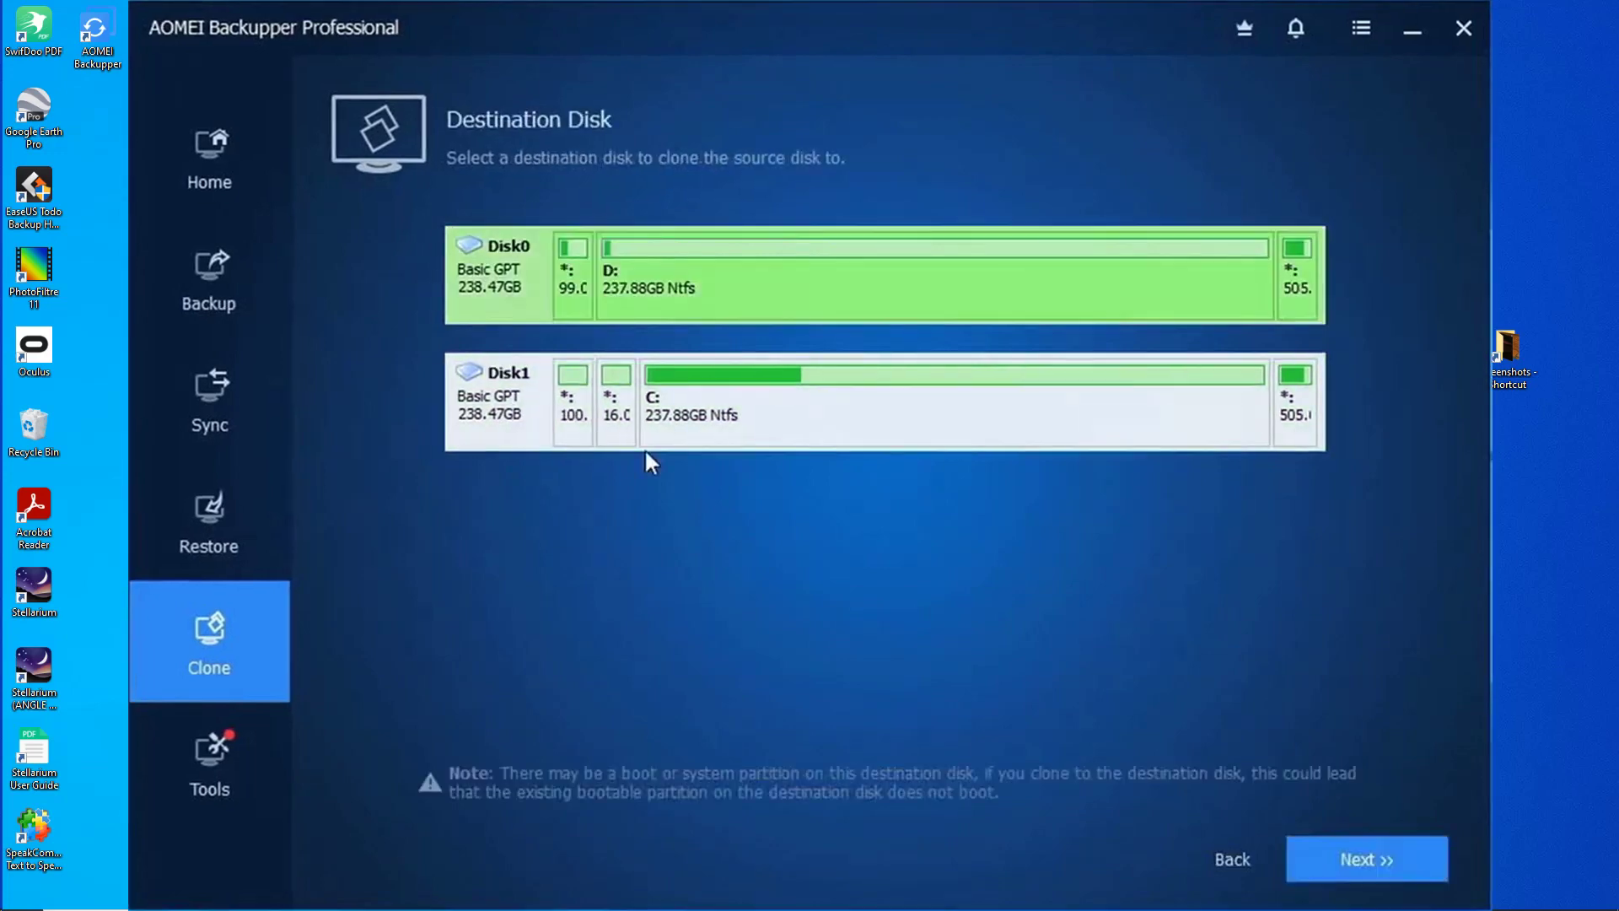
left_click(1367, 859)
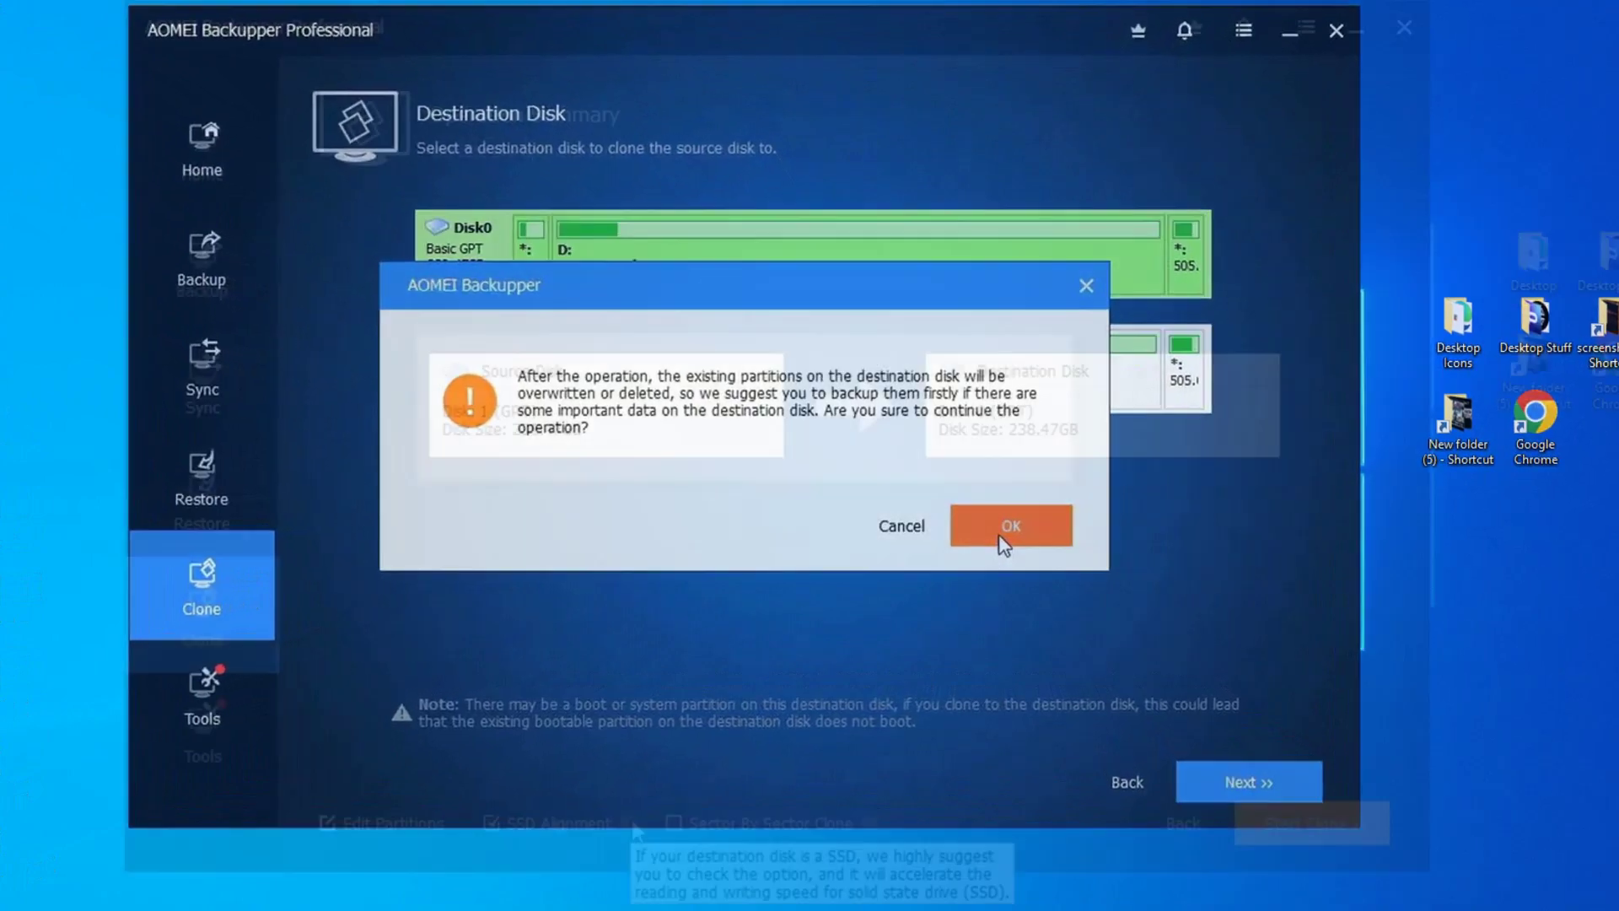
left_click(999, 536)
mouse_move(618, 782)
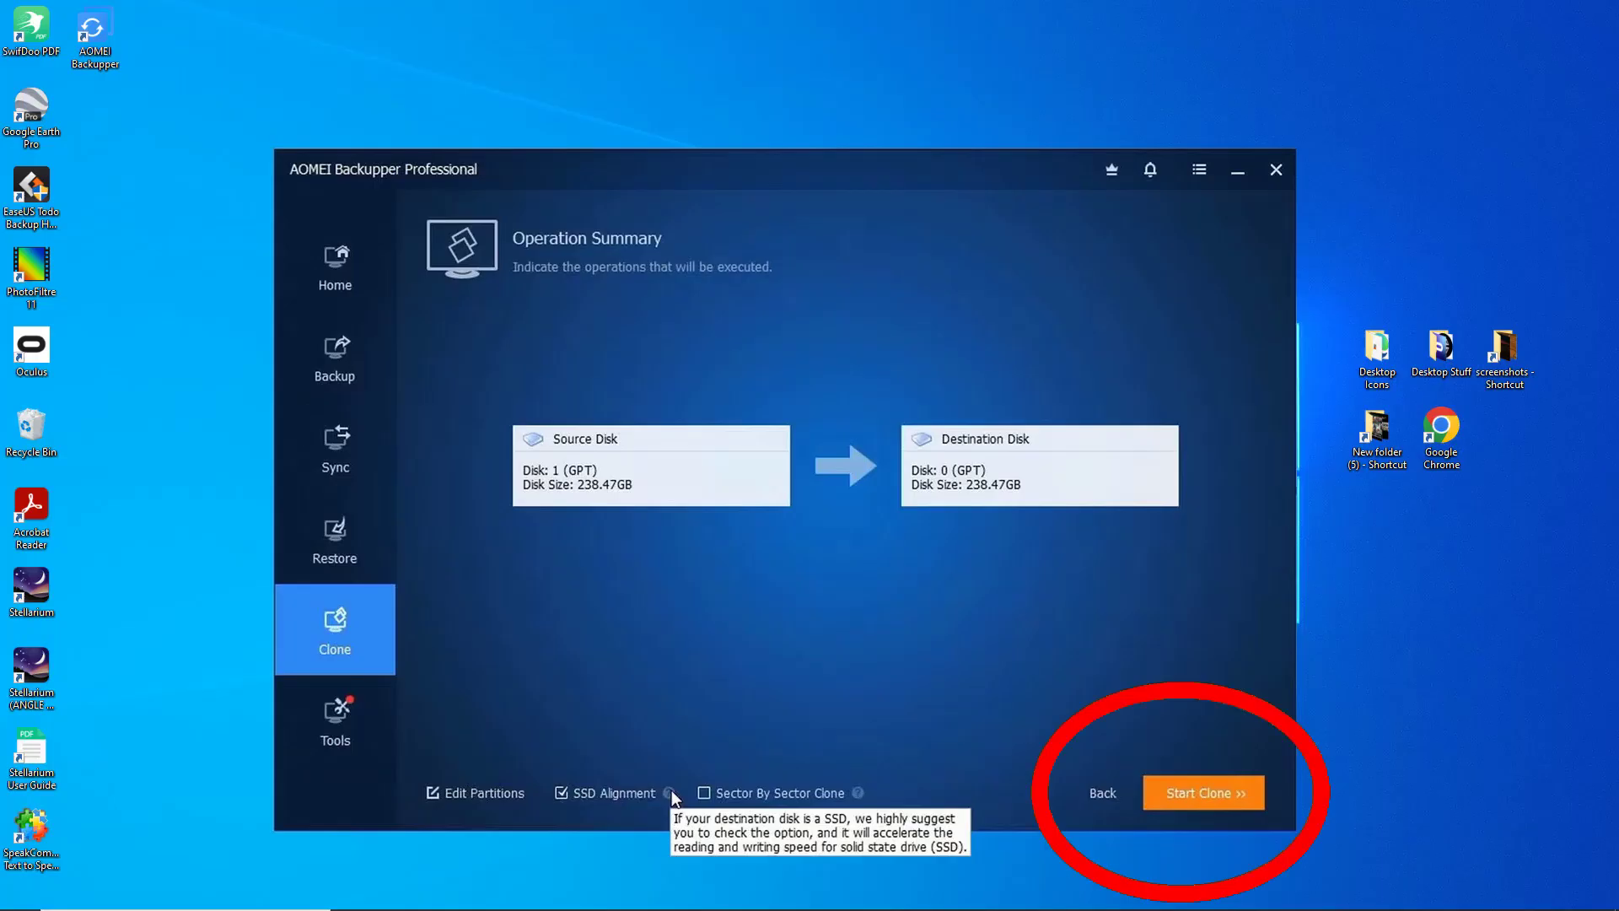
Start the Disk1-to-Disk0 clone, allowing programs using drive D: to be closed.
left_click(1168, 793)
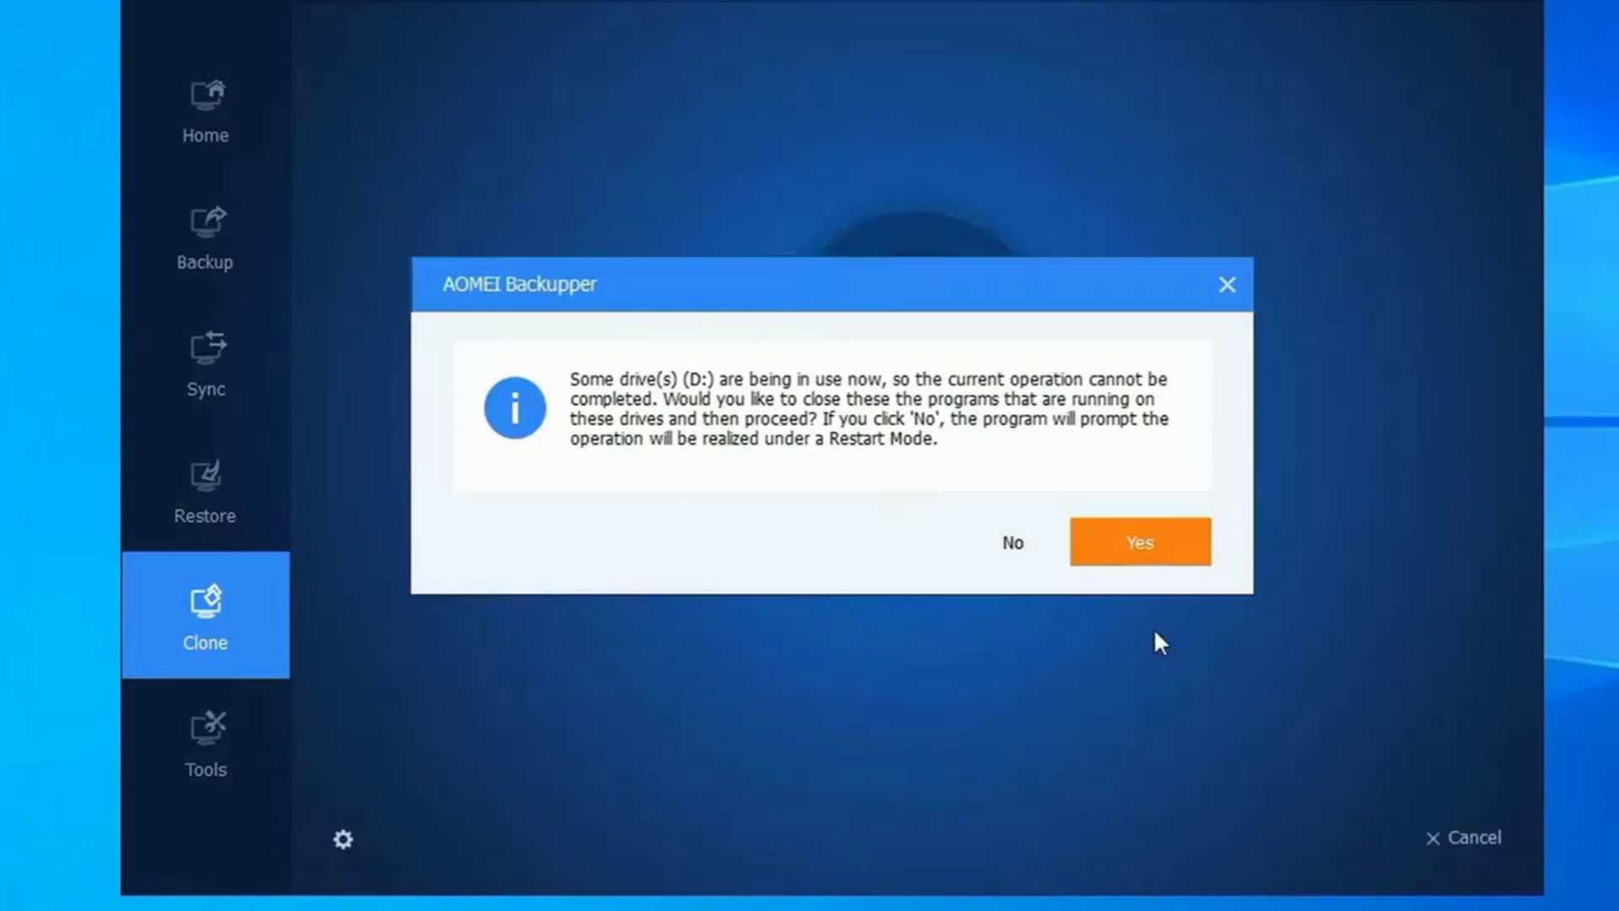
left_click(1147, 549)
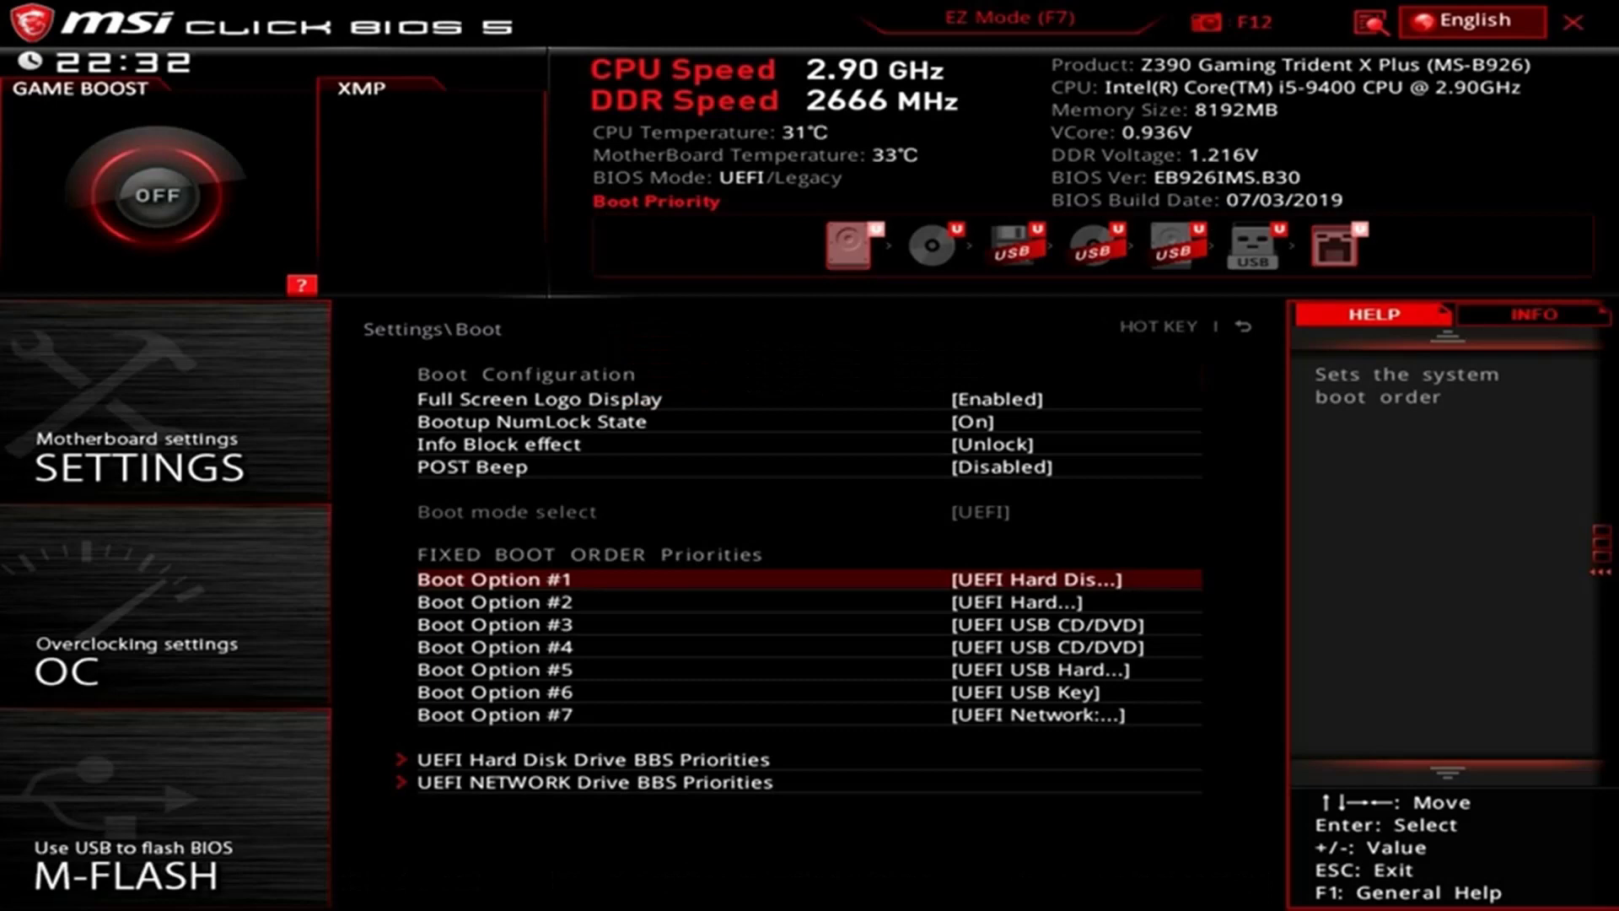
Open the Boot Option #1 chooser listing the UEFI hard disk, Windows Boot Manager, USB and network entries.
key("Return")
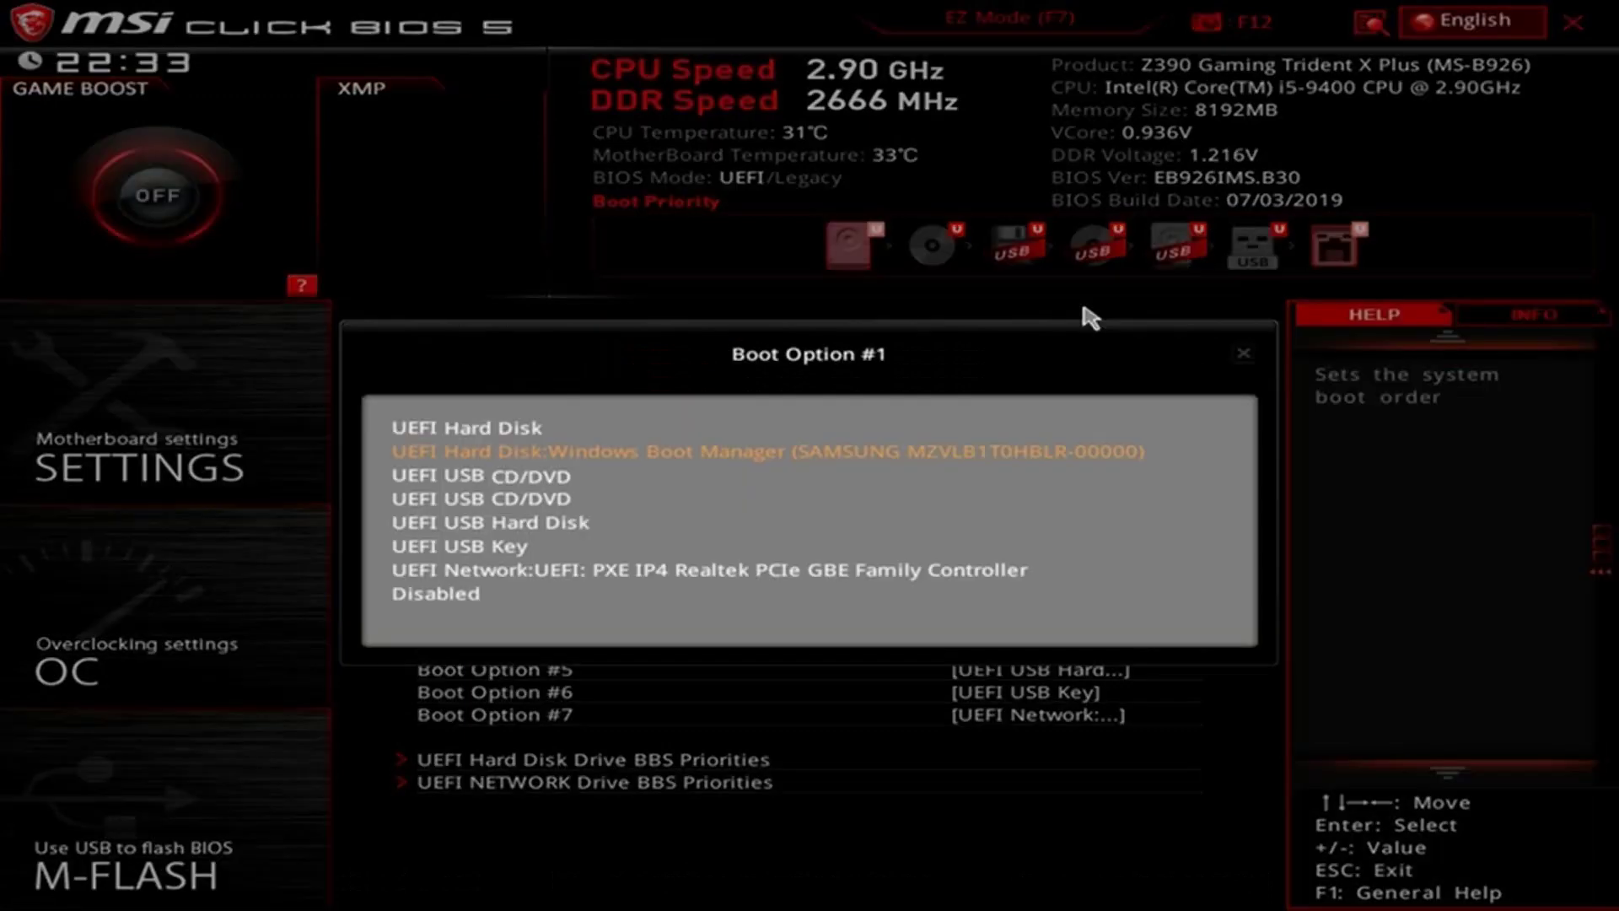